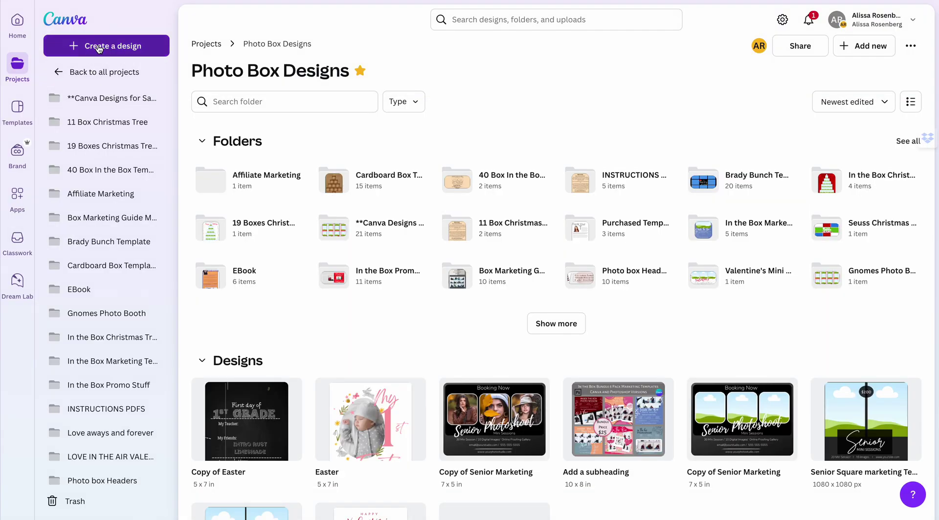
Step: Create a new blank custom-size design 15 in wide and 15 in high
click(100, 47)
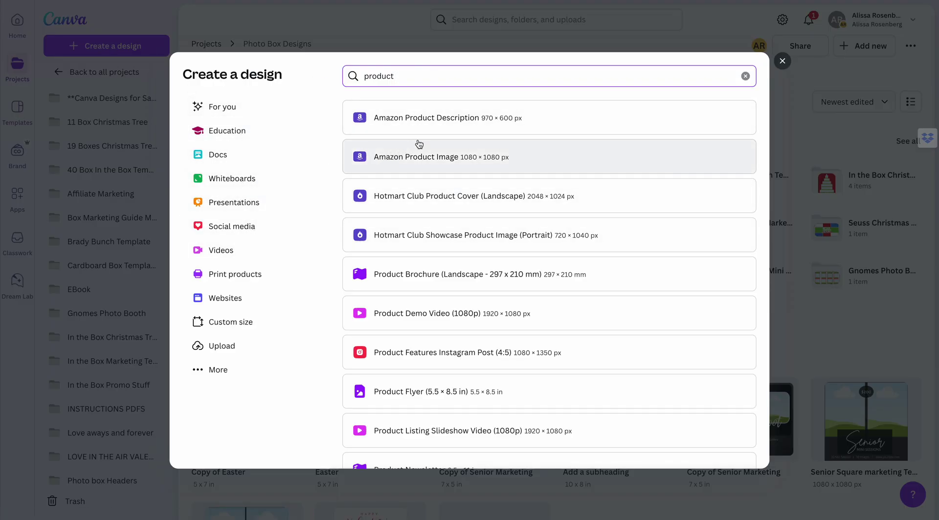
drag(403, 76, 354, 76)
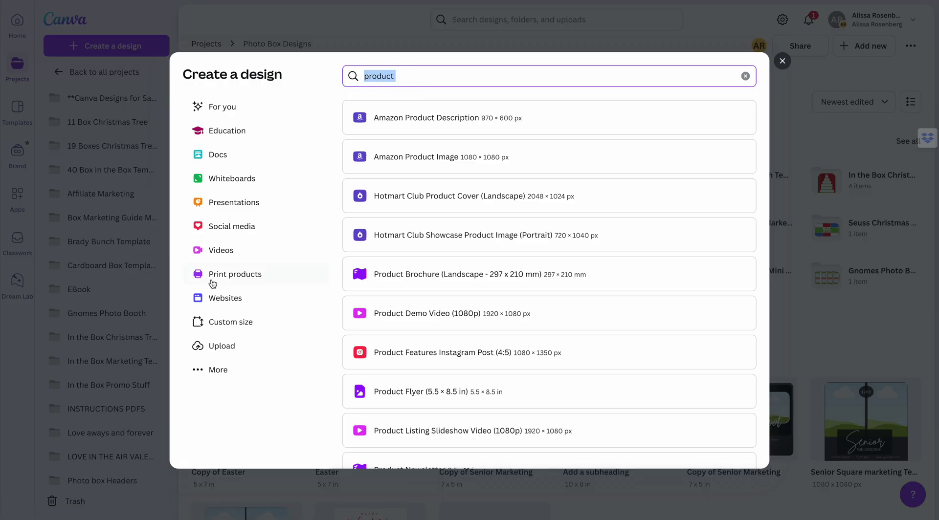
click(222, 321)
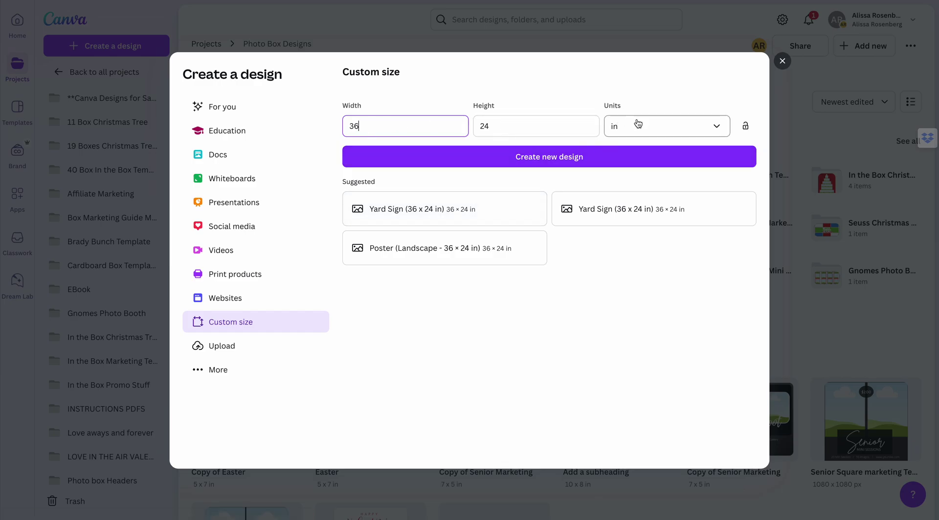
drag(362, 128, 350, 126)
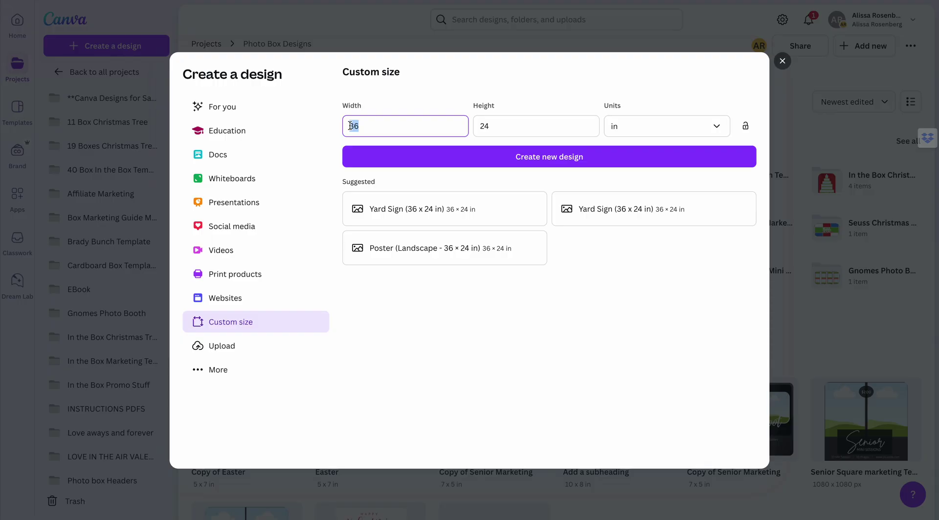
text(15)
drag(501, 128, 468, 132)
text(15)
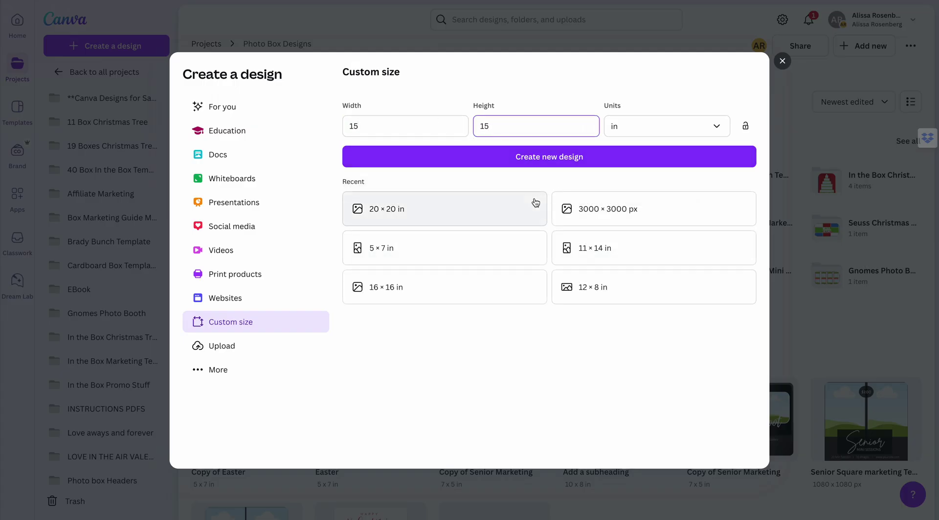
click(582, 157)
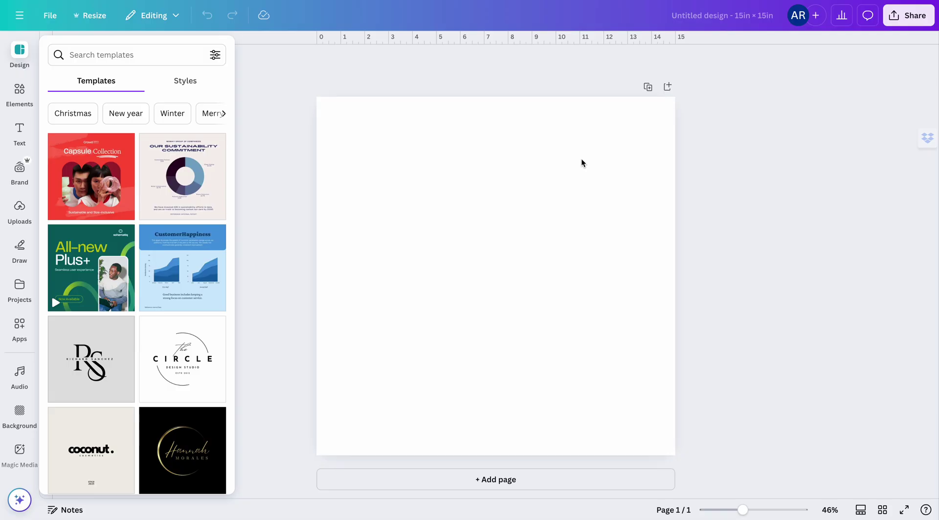
Step: Search the elements for "cardboard" and show all matching photos
click(20, 92)
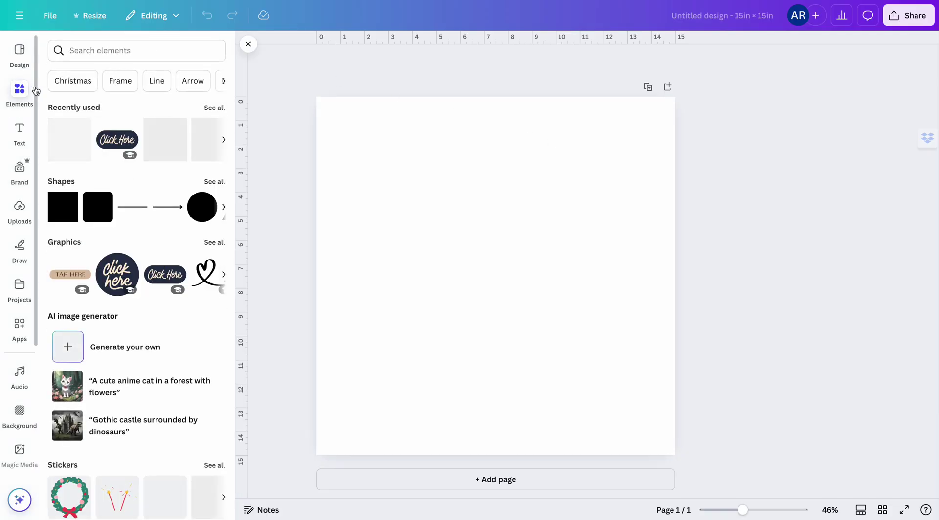
click(95, 51)
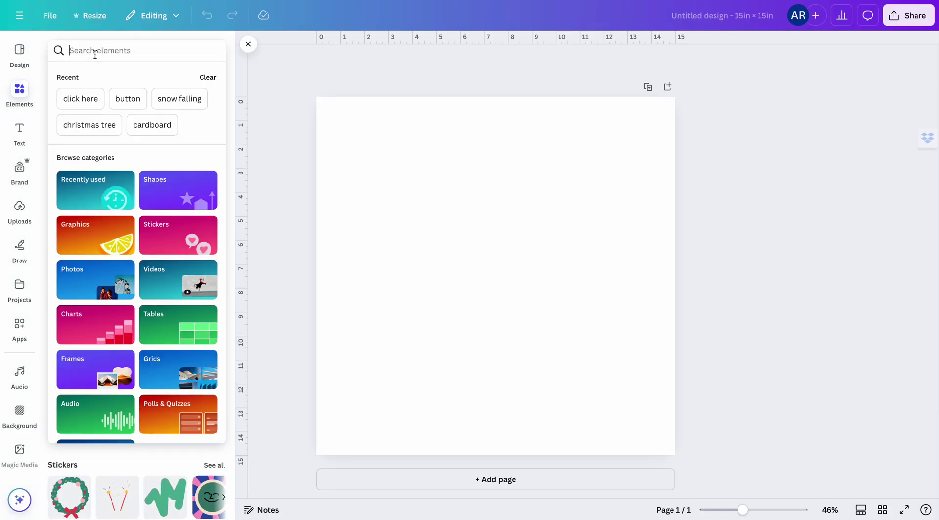
text(cardboard)
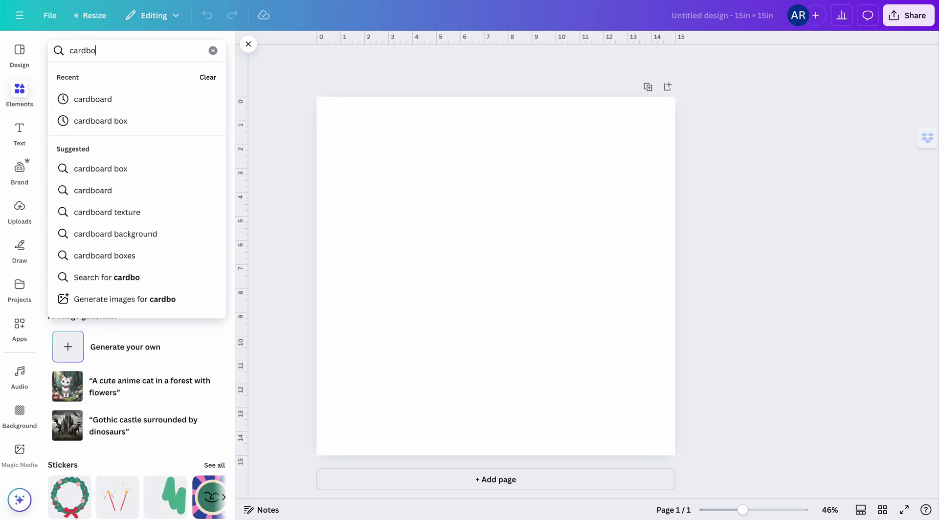
click(96, 98)
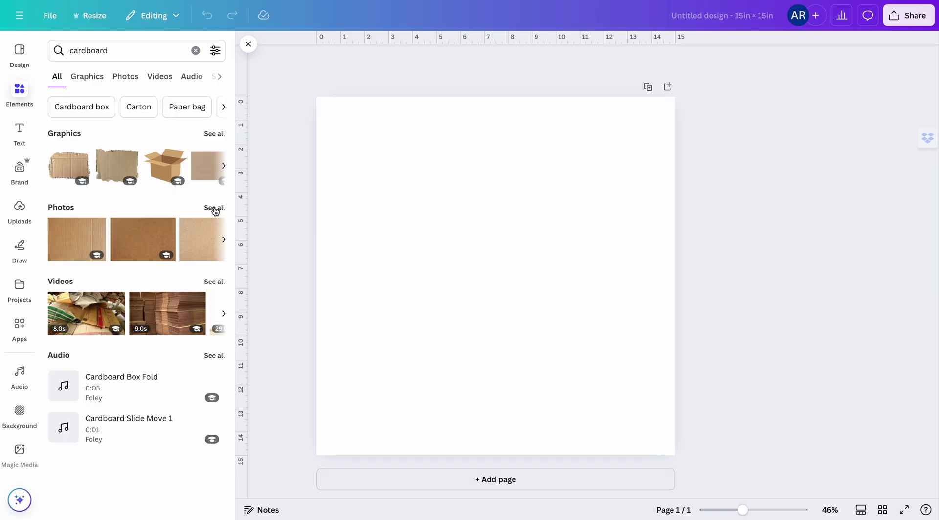
click(214, 207)
Step: Add the brown cardboard photo with horizontal ridges to the page and set it as the page background
scroll(136, 246, down, 3)
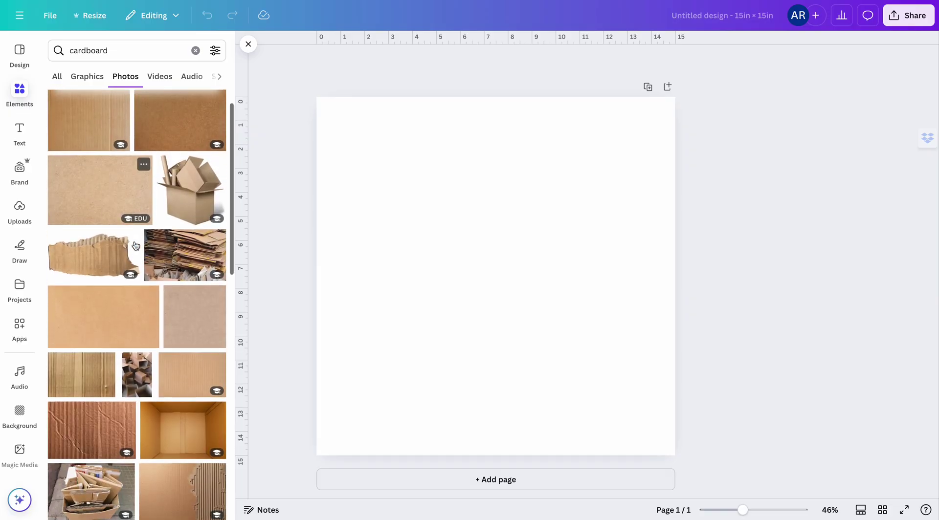
scroll(135, 245, down, 9)
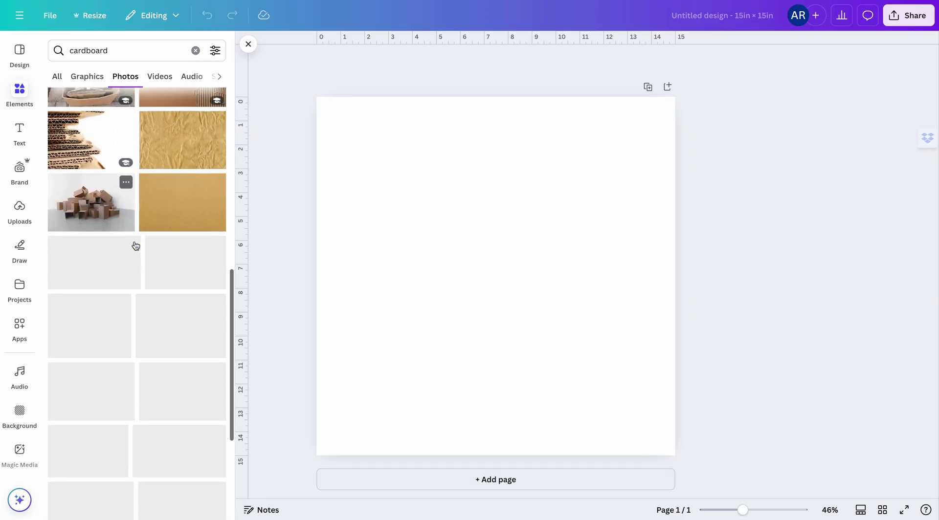
scroll(175, 183, down, 1)
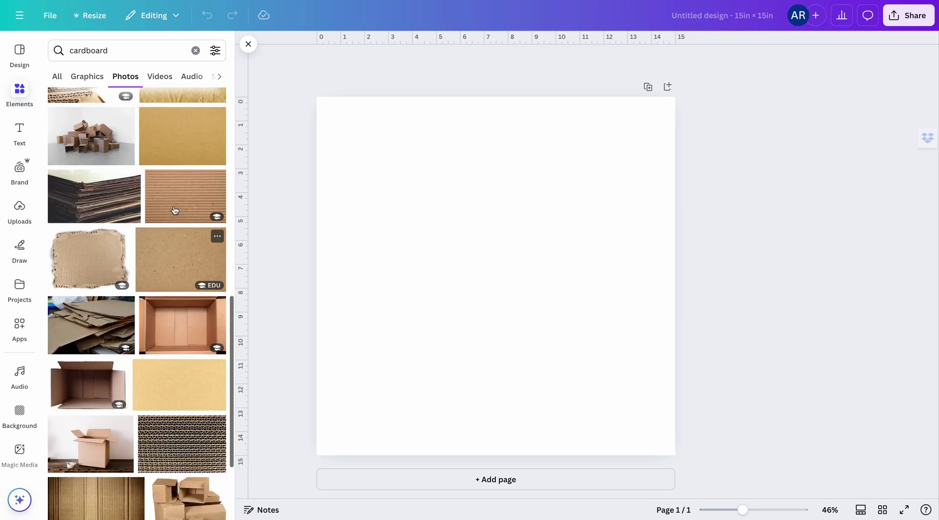
scroll(175, 267, down, 8)
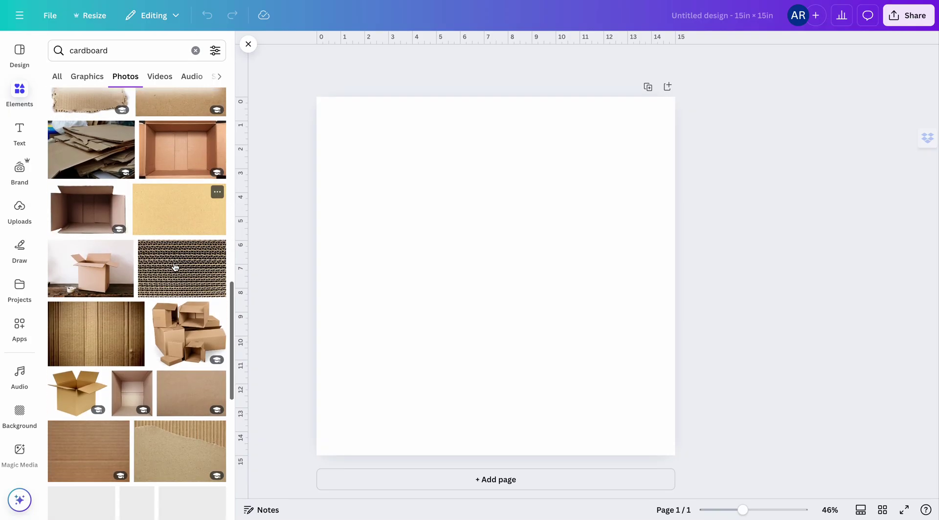
click(104, 315)
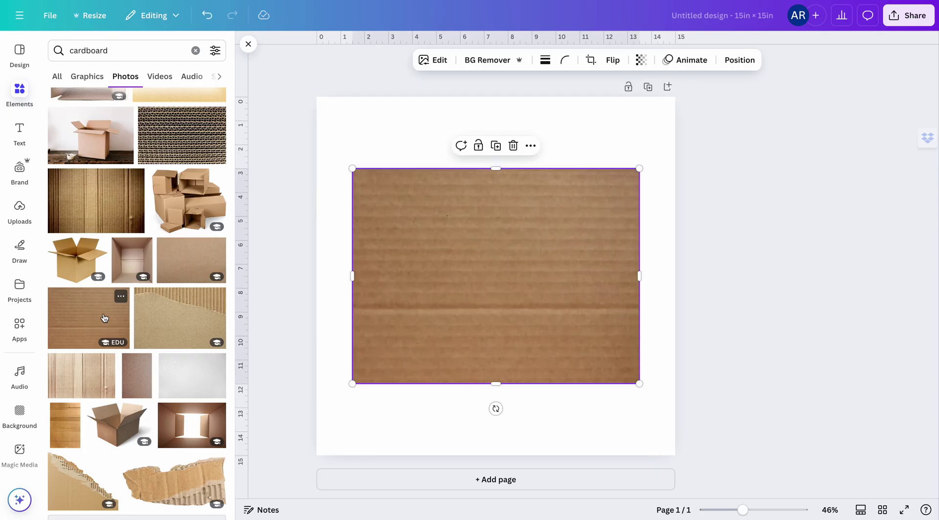
click(531, 147)
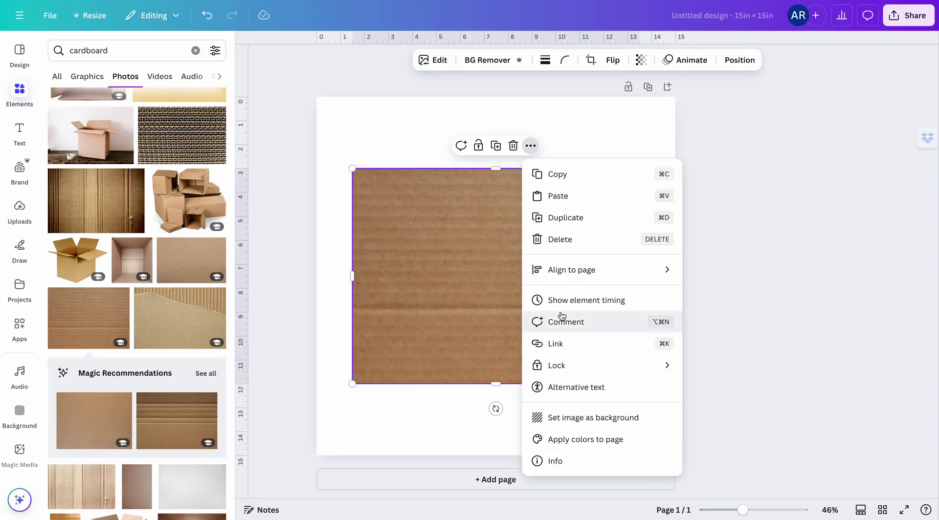
click(582, 419)
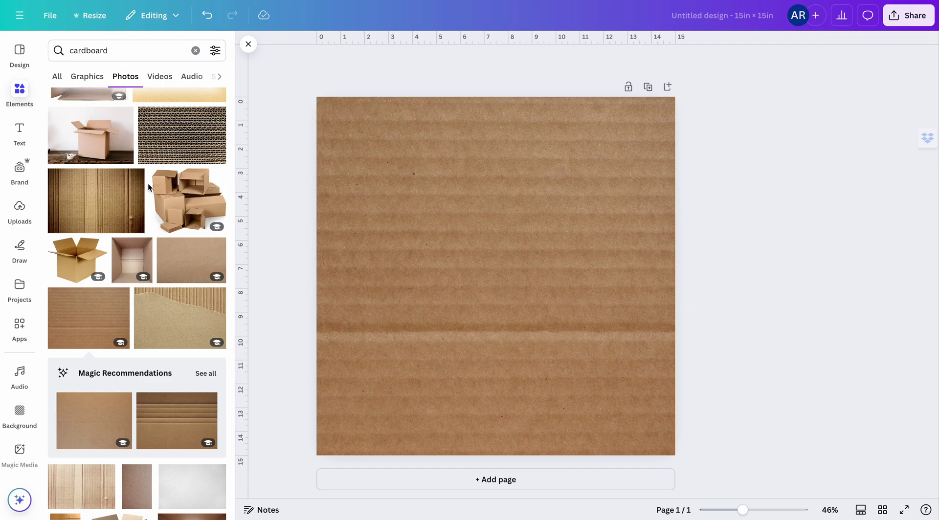
Step: Start a file upload to the design's uploads and browse to the computer's Photos library
click(20, 210)
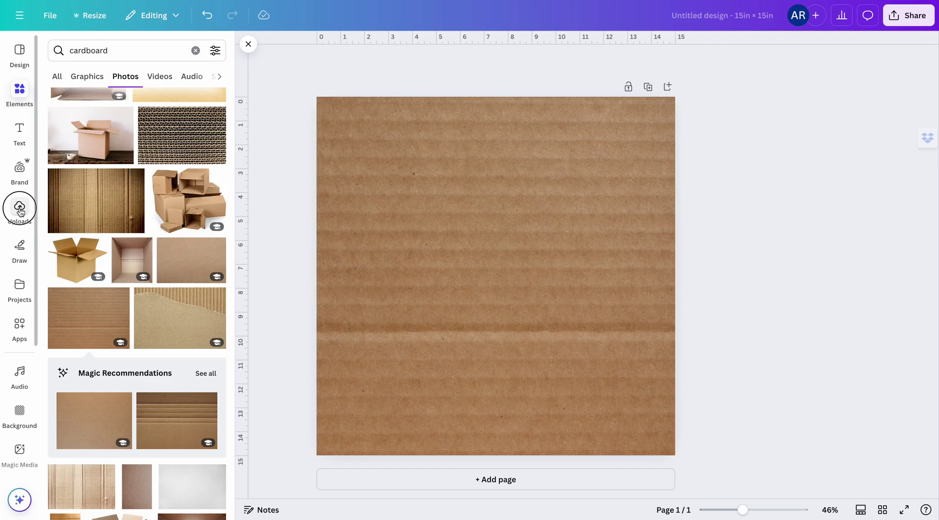
scroll(145, 205, down, 10)
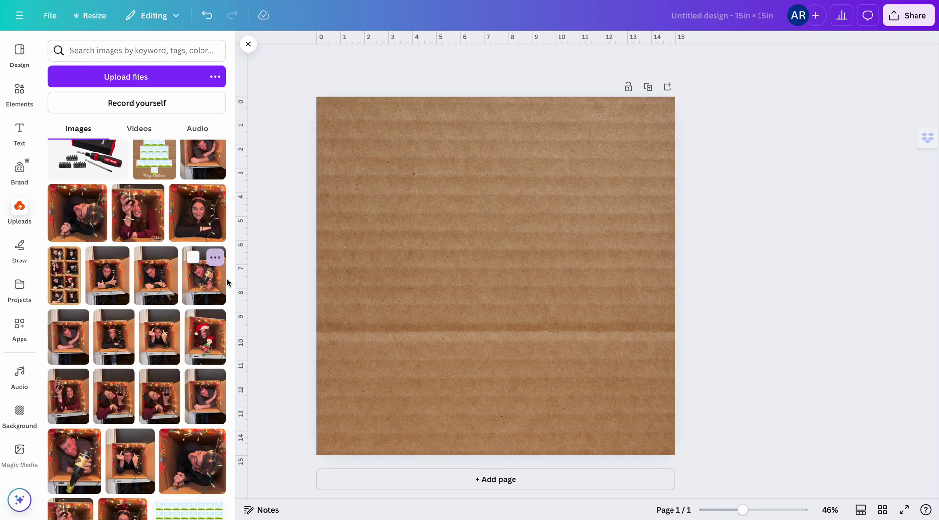
scroll(183, 169, up, 5)
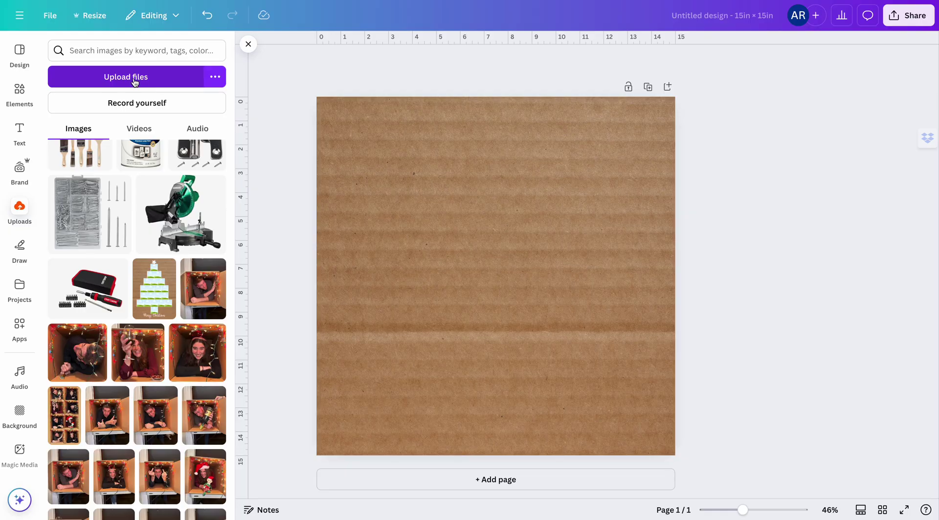
click(136, 79)
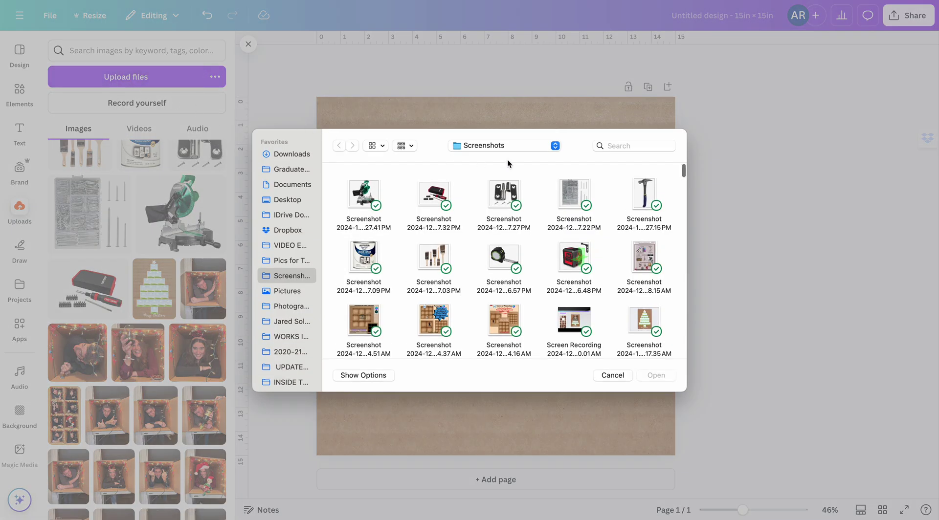
click(513, 146)
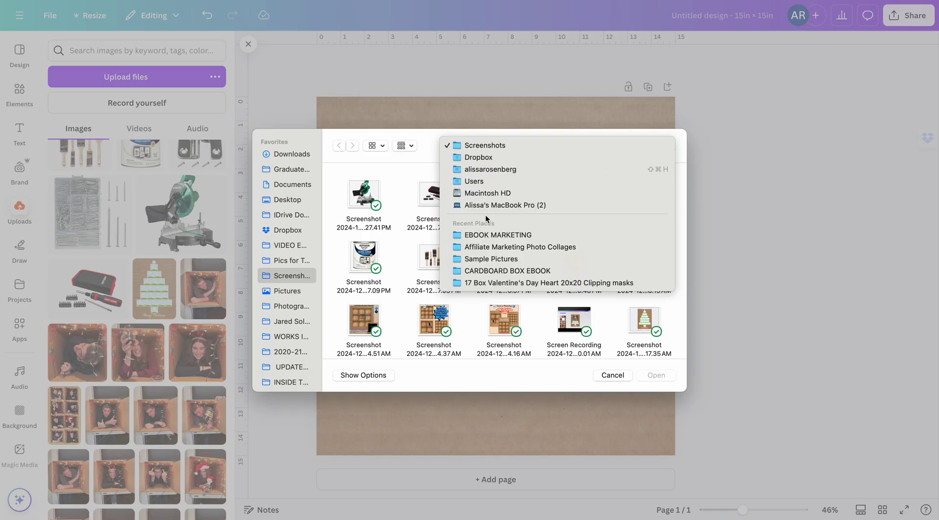
click(347, 246)
scroll(301, 278, down, 5)
scroll(300, 279, up, 1)
click(286, 365)
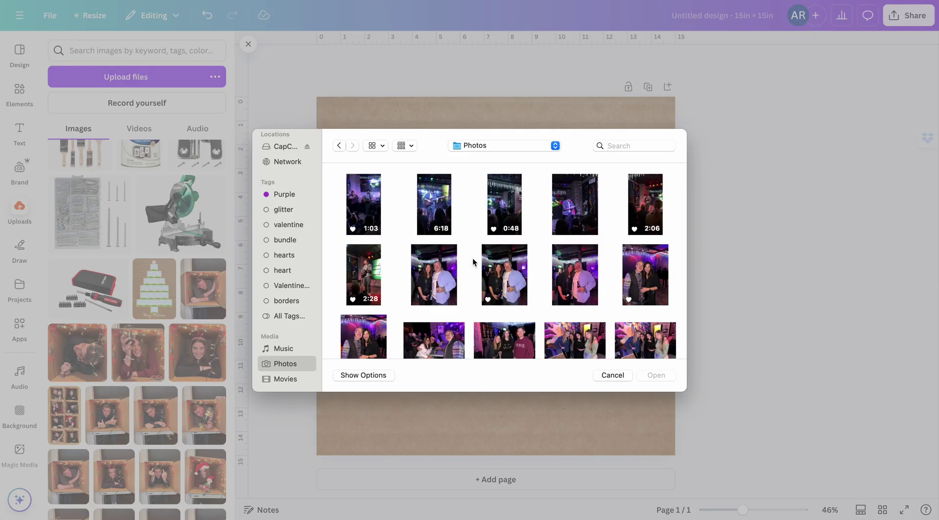
Step: Upload two photos of the woman in a knit hat posing in the light-decorated box
scroll(472, 262, down, 10)
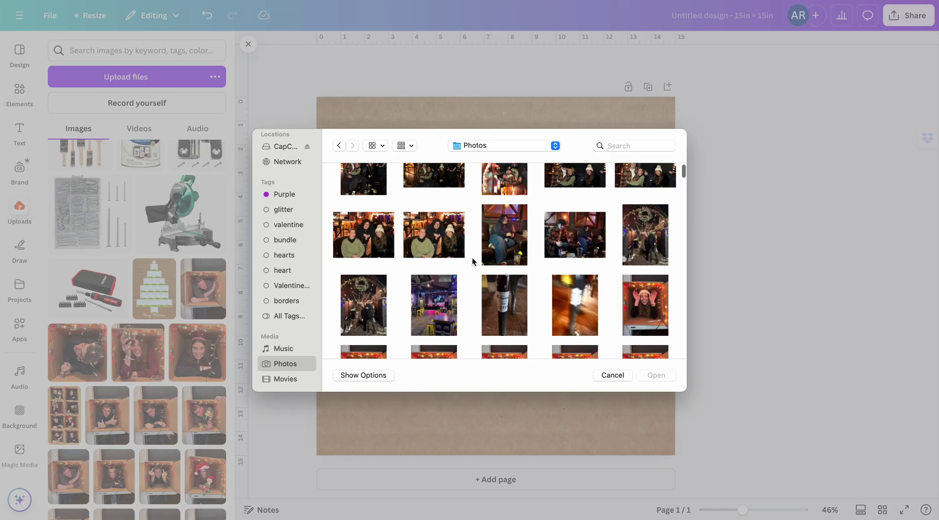
scroll(472, 262, down, 1)
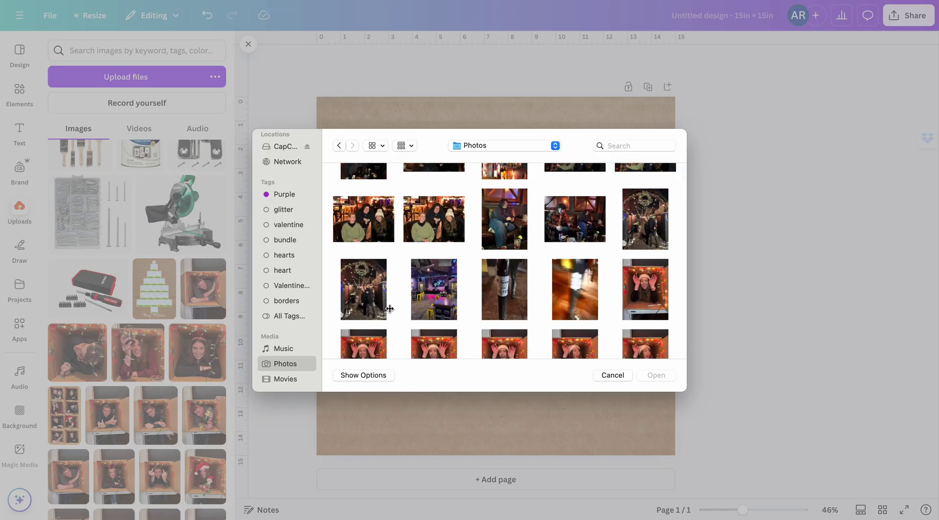
scroll(409, 295, down, 8)
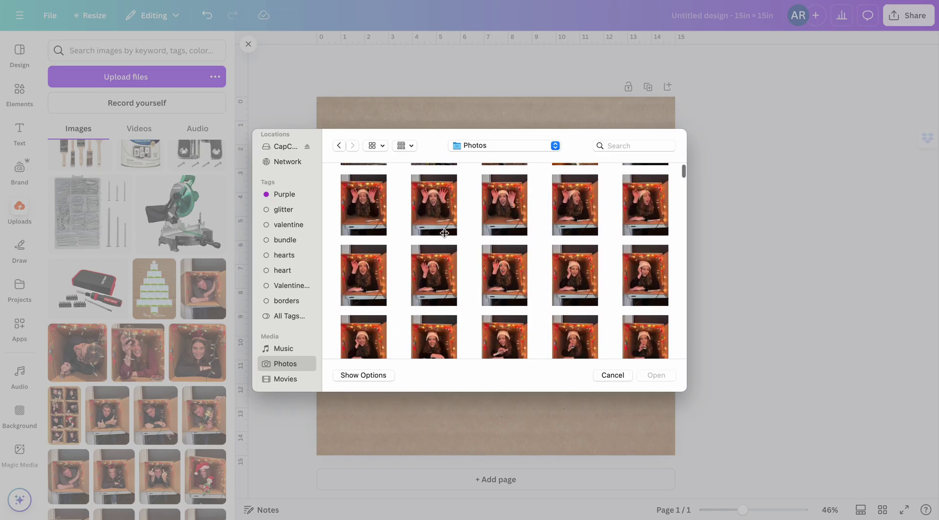
click(440, 212)
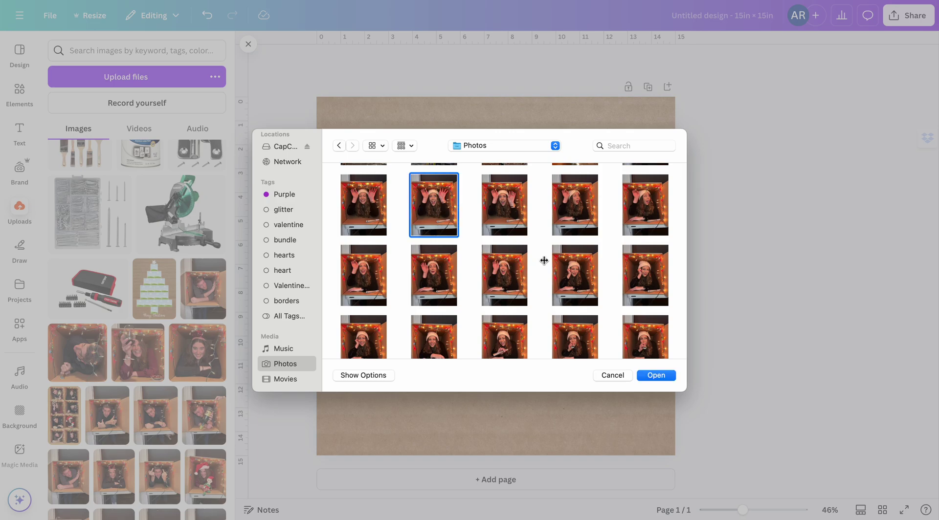
scroll(540, 274, down, 4)
click(500, 337)
scroll(500, 337, down, 2)
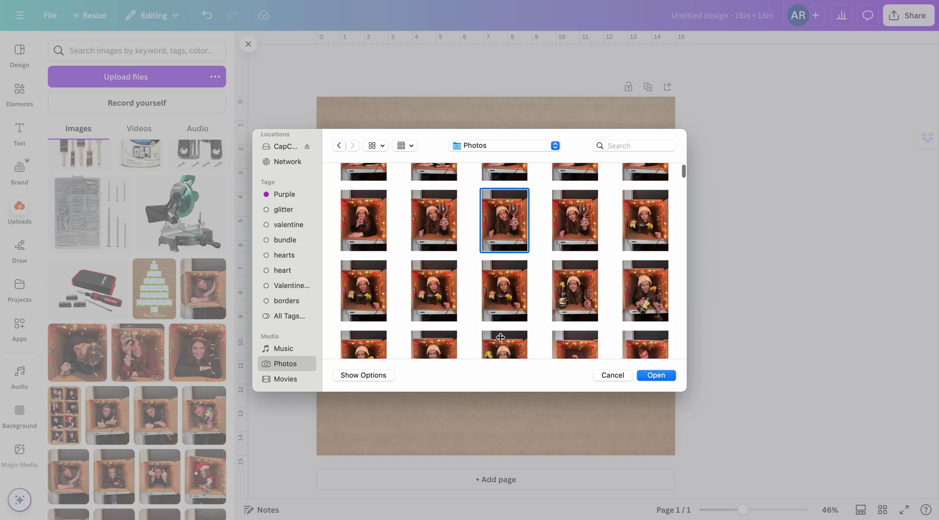
super+click(582, 299)
click(650, 377)
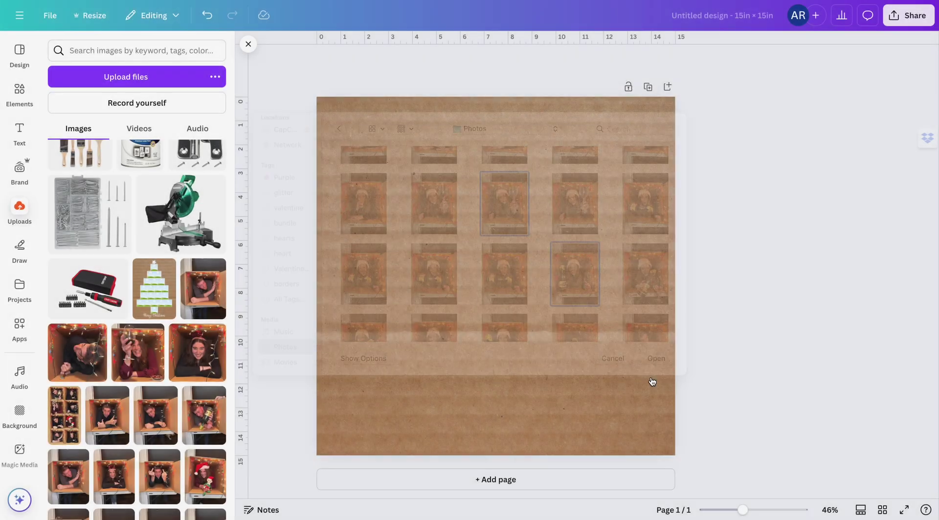
Step: Add the uploaded photo of the man lying in the box, shrink it to about 6.4 in wide and place it in the page's lower right
scroll(167, 387, down, 2)
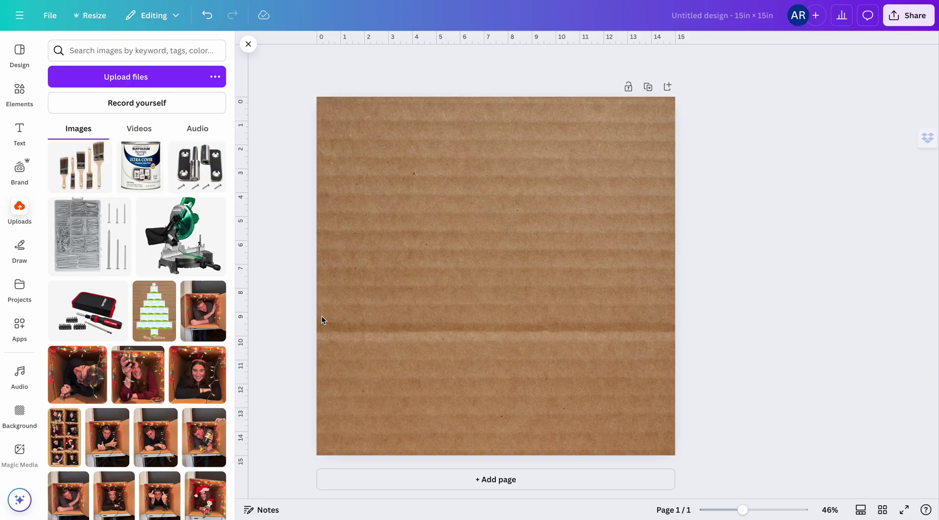
scroll(135, 400, down, 2)
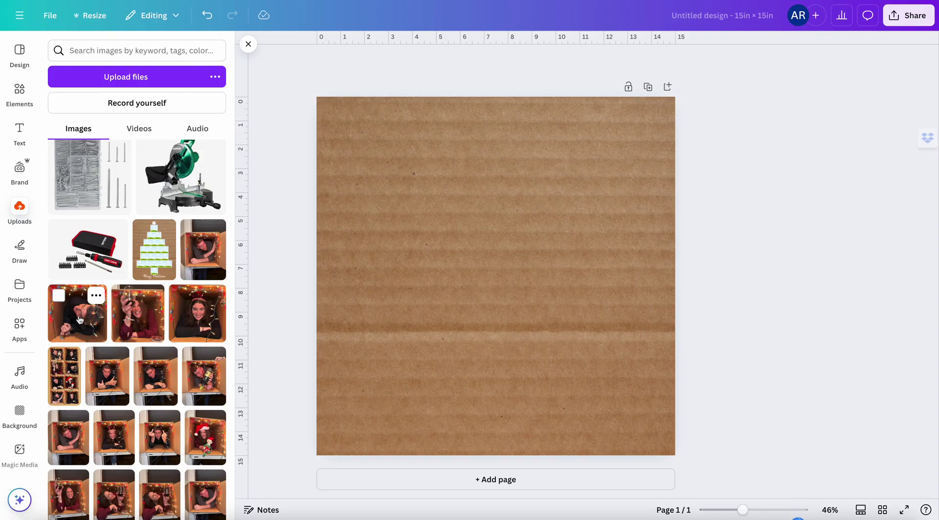
click(81, 319)
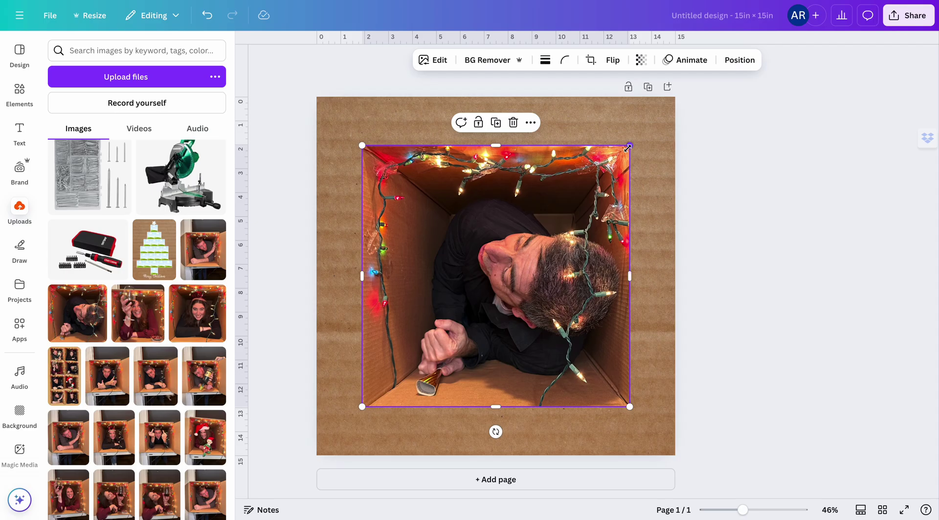
drag(629, 146, 516, 260)
drag(439, 322, 574, 335)
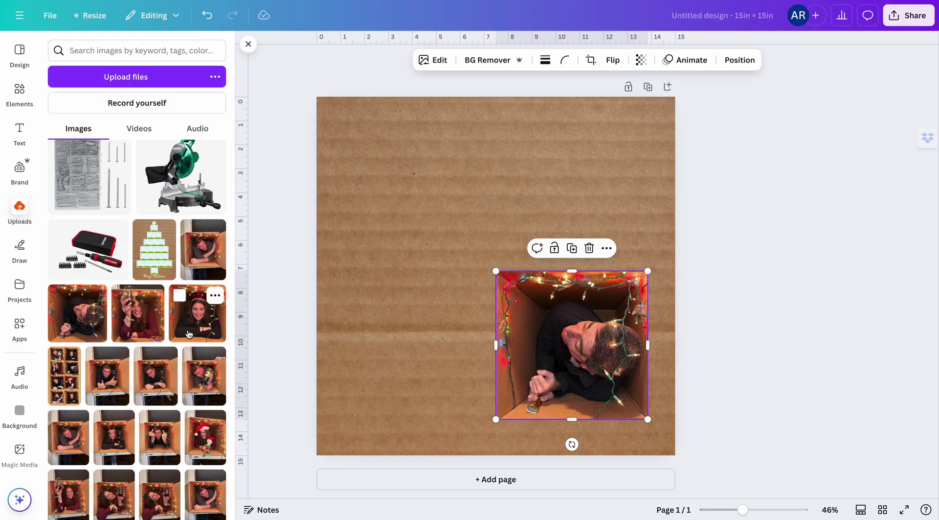
Step: Add the photo of the woman with the red headband, shrink it to the man's photo height and align it directly left of that photo
scroll(189, 334, down, 1)
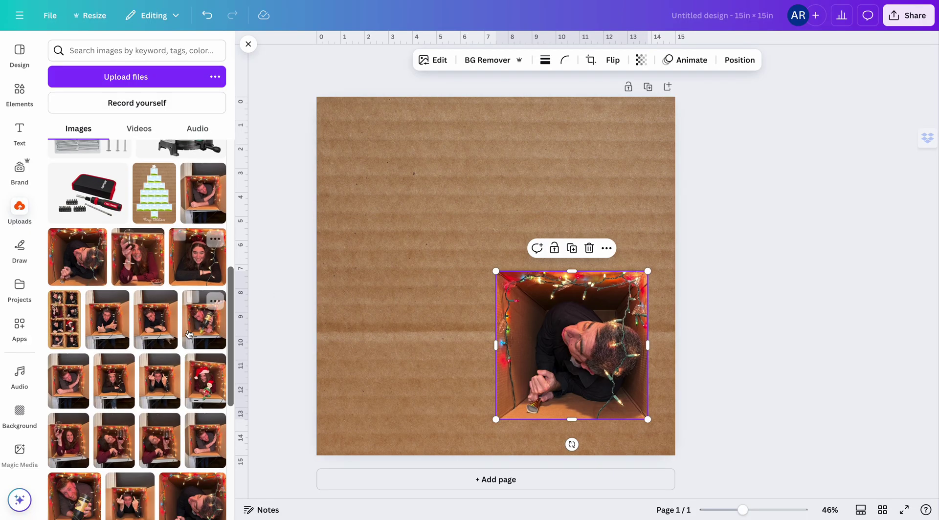
click(197, 262)
drag(629, 142, 497, 246)
drag(480, 292, 471, 300)
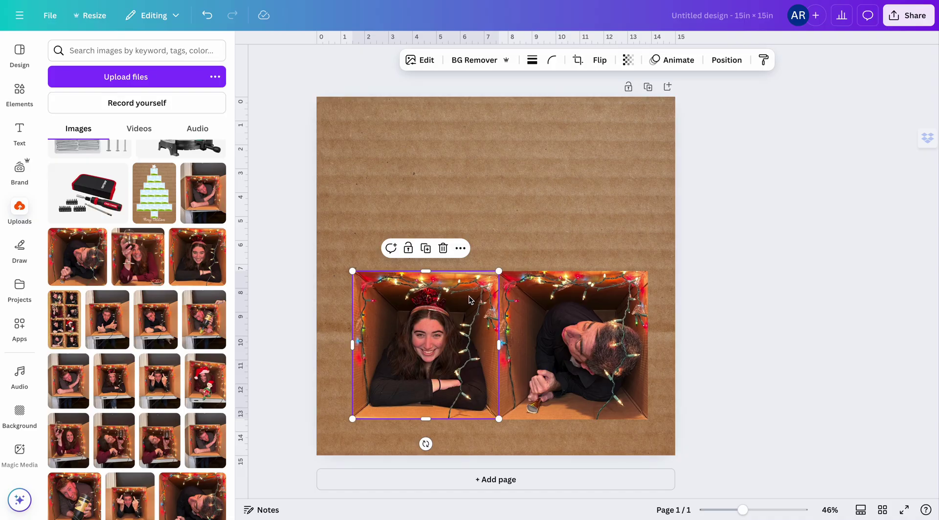
Step: Fine-tune the red-headband woman's photo at its upper corner where it meets the lying man's photo
scroll(470, 290, up, 5)
scroll(509, 215, down, 1)
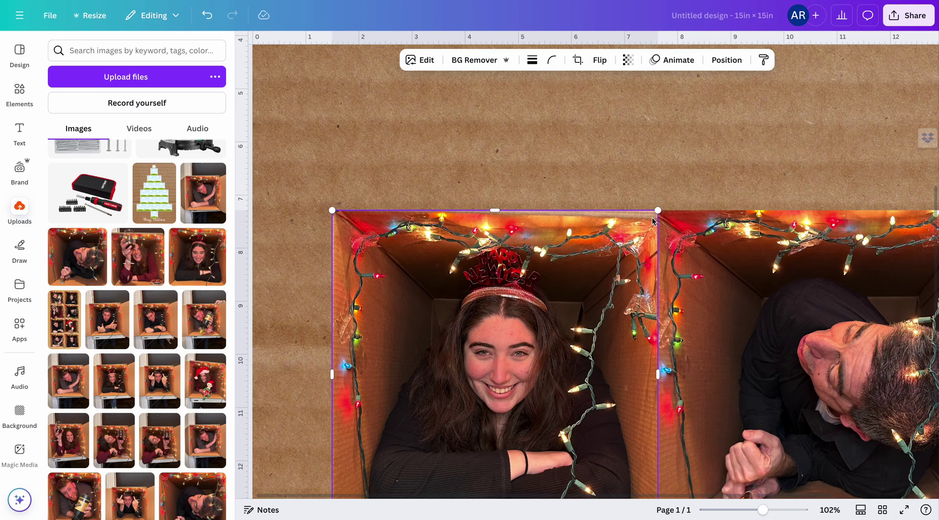
mouse_move(656, 212)
mouse_down()
mouse_move(645, 222)
mouse_move(651, 208)
mouse_up()
scroll(613, 223, down, 2)
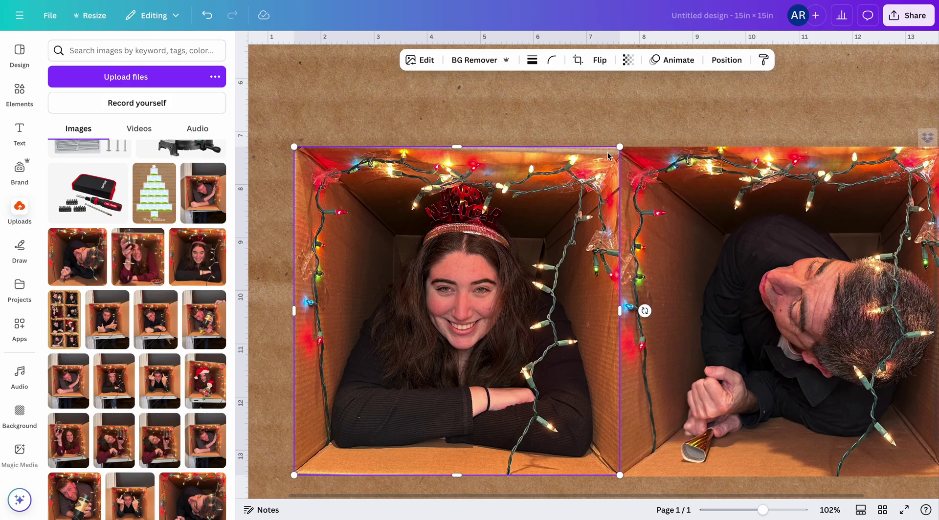
scroll(603, 168, down, 5)
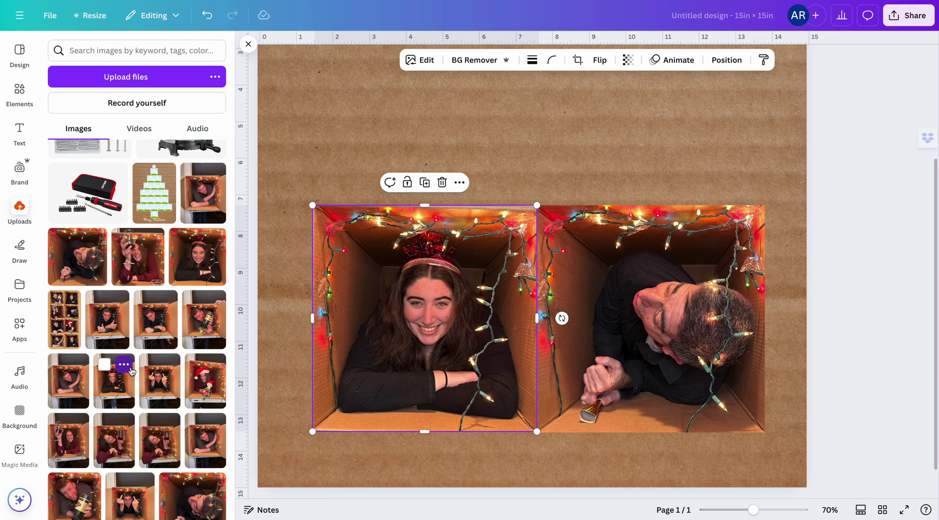
Step: Add the photo of the woman raising a wine glass and crop away the areas above and below the box
scroll(91, 362, down, 3)
drag(87, 360, 400, 262)
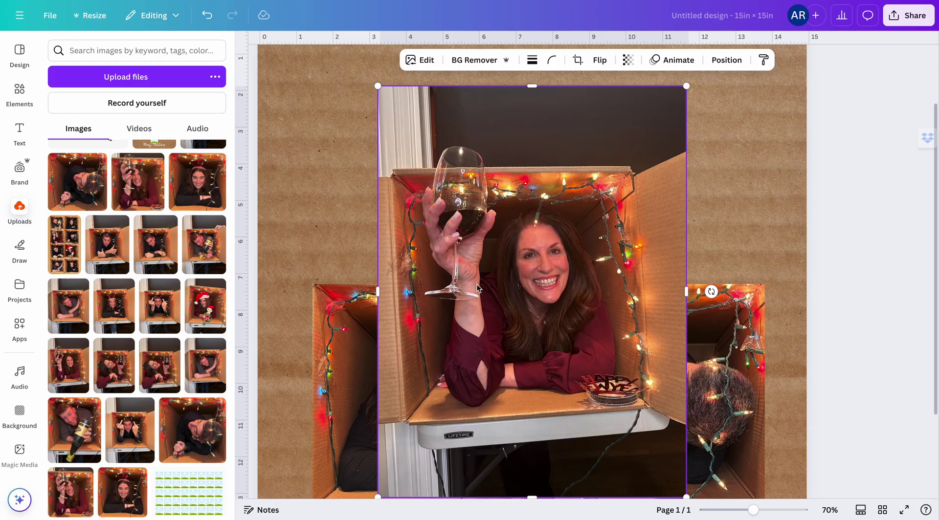
scroll(527, 440, down, 1)
drag(527, 449, 527, 376)
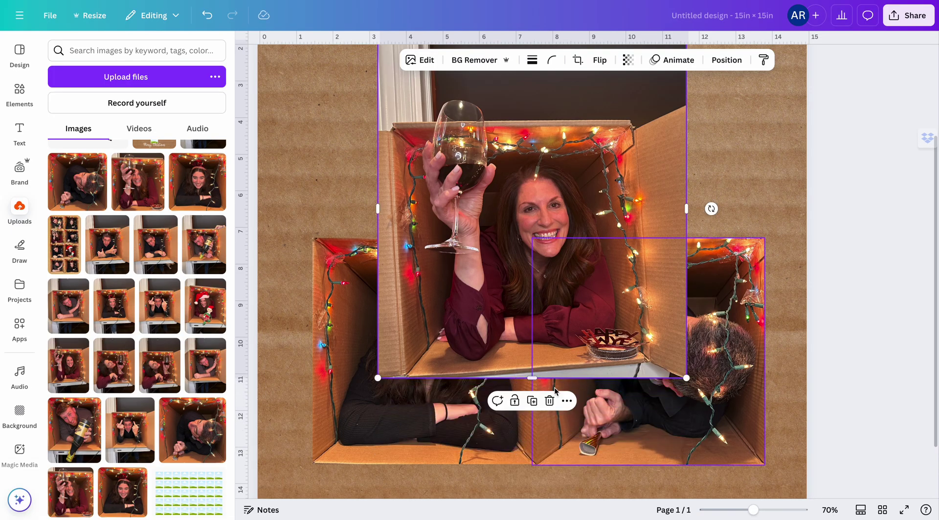
scroll(596, 164, up, 2)
drag(532, 135, 532, 191)
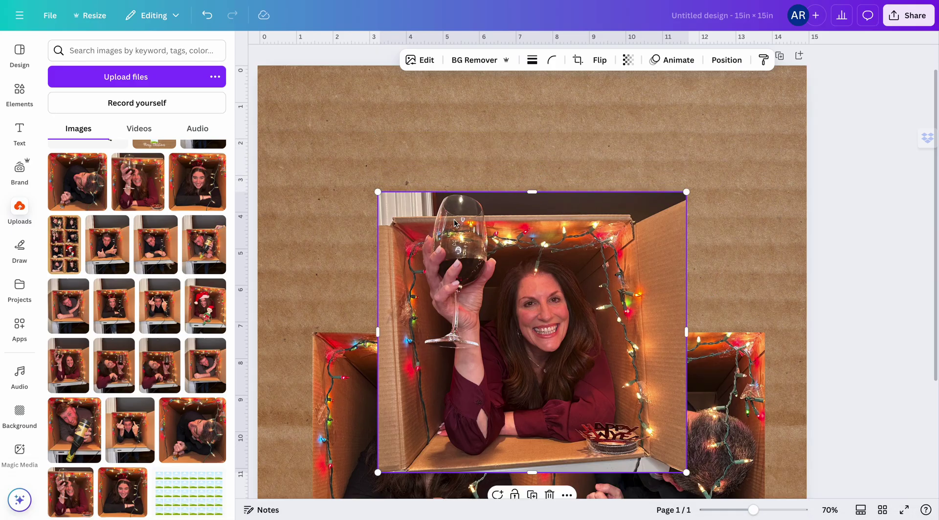
Step: Tilt the wine-glass photo slightly clockwise and crop its lower edge and both sides to the box opening
scroll(462, 233, down, 2)
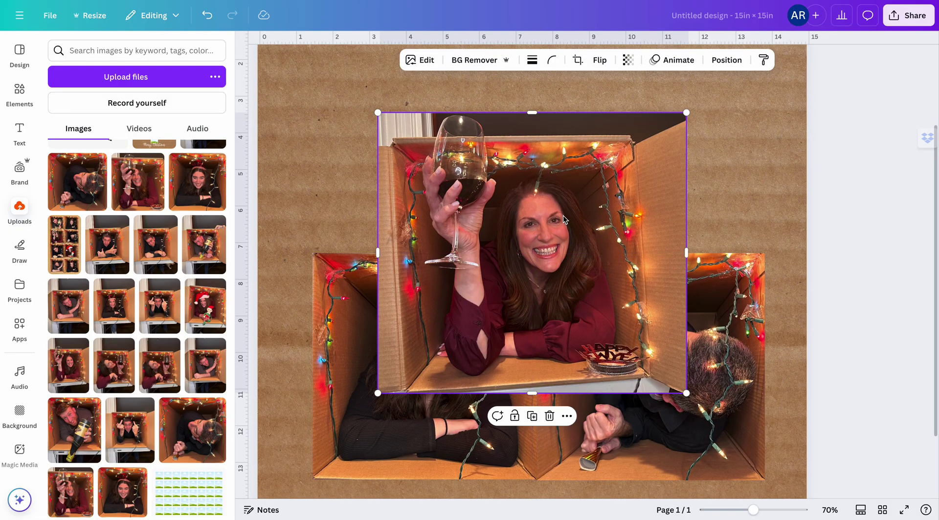
click(567, 430)
click(507, 273)
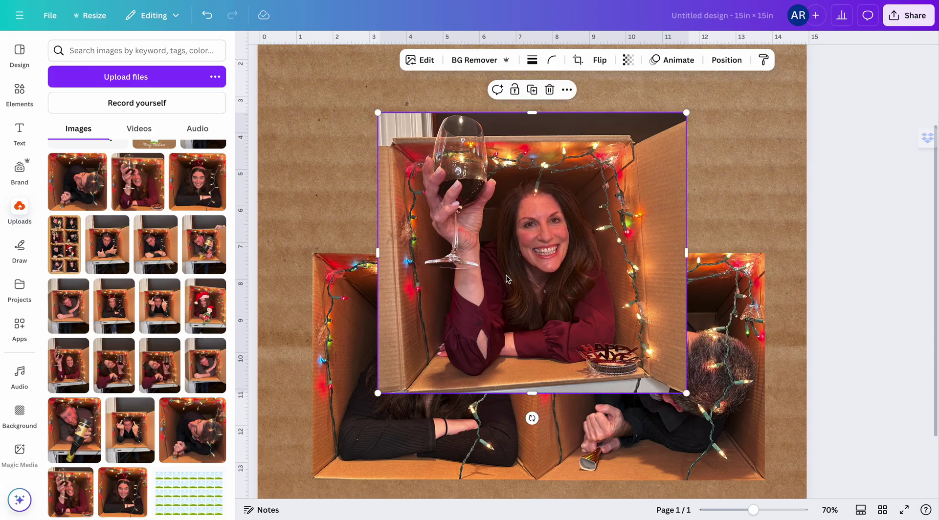
drag(530, 418, 530, 378)
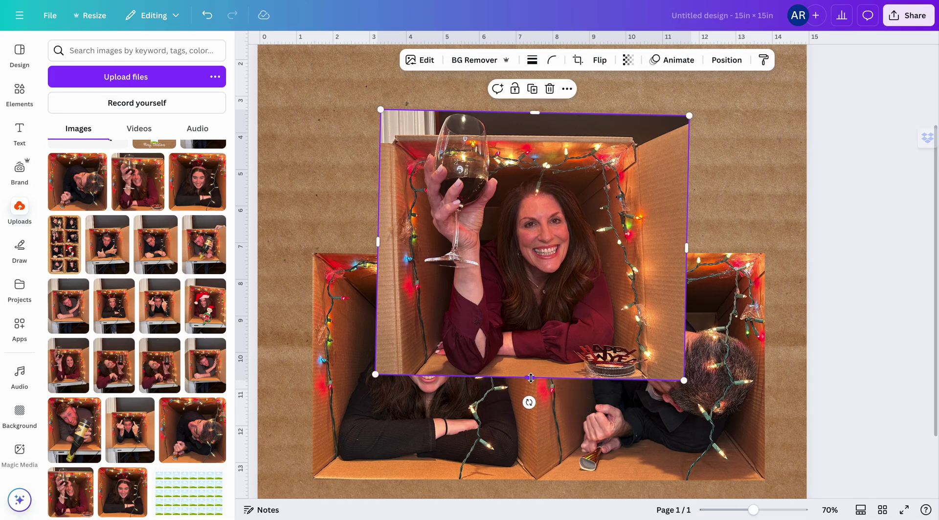
drag(378, 242, 404, 246)
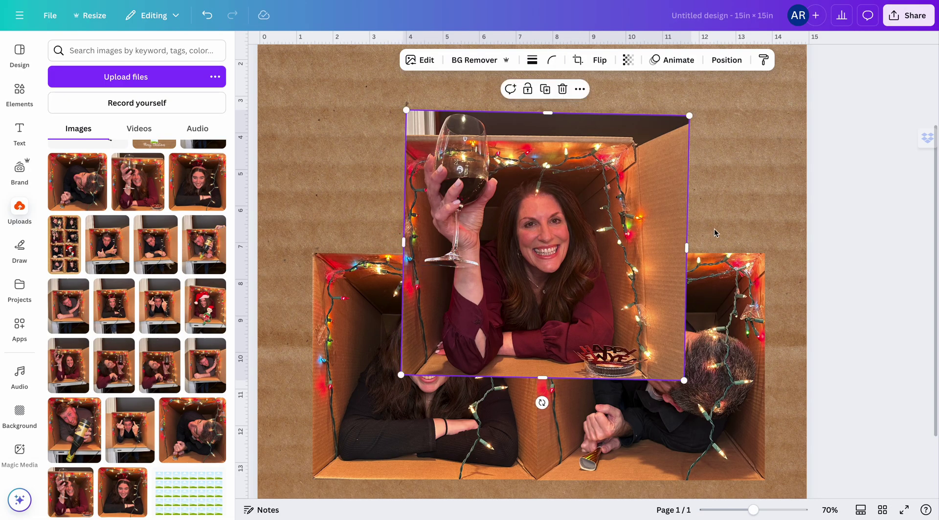
drag(686, 247, 635, 247)
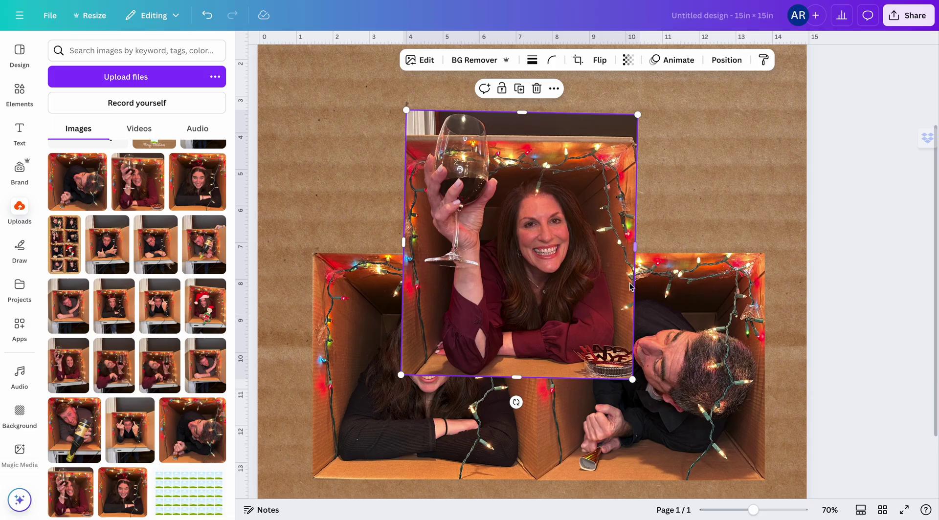
click(675, 238)
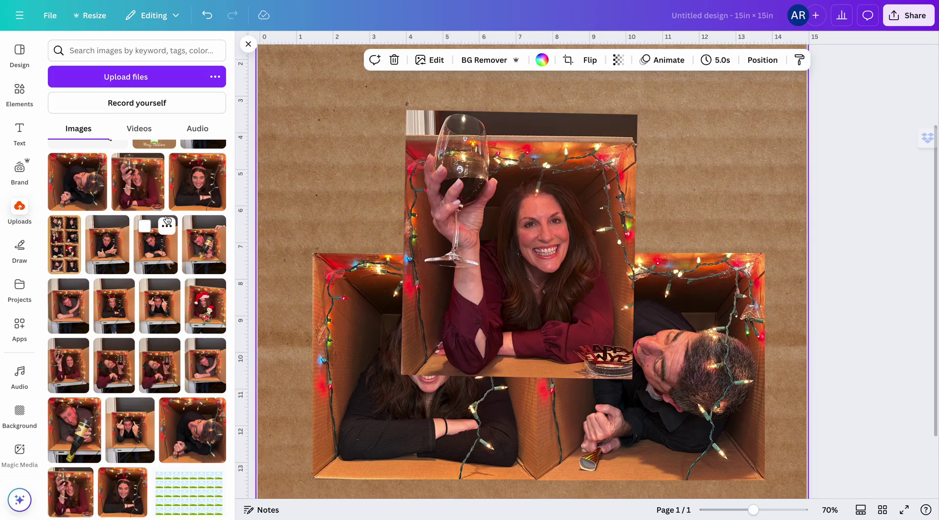
click(73, 433)
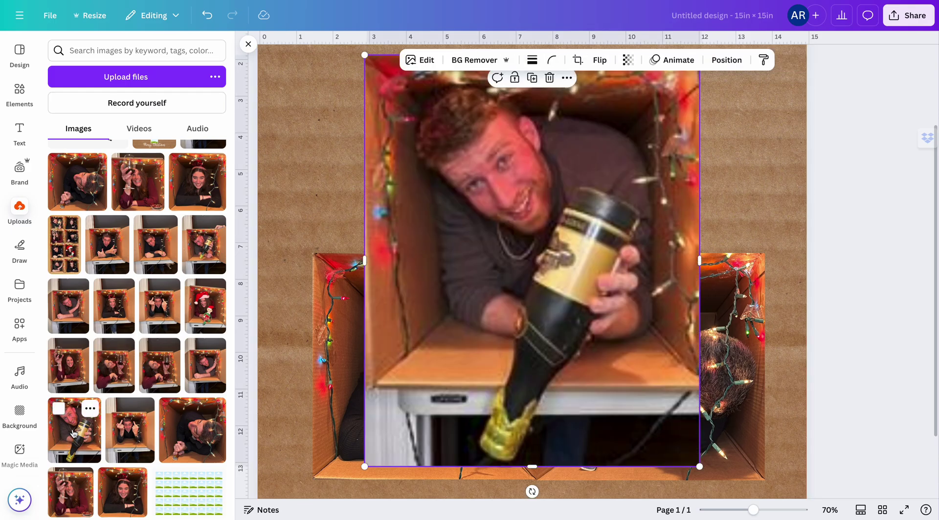
scroll(73, 433, down, 2)
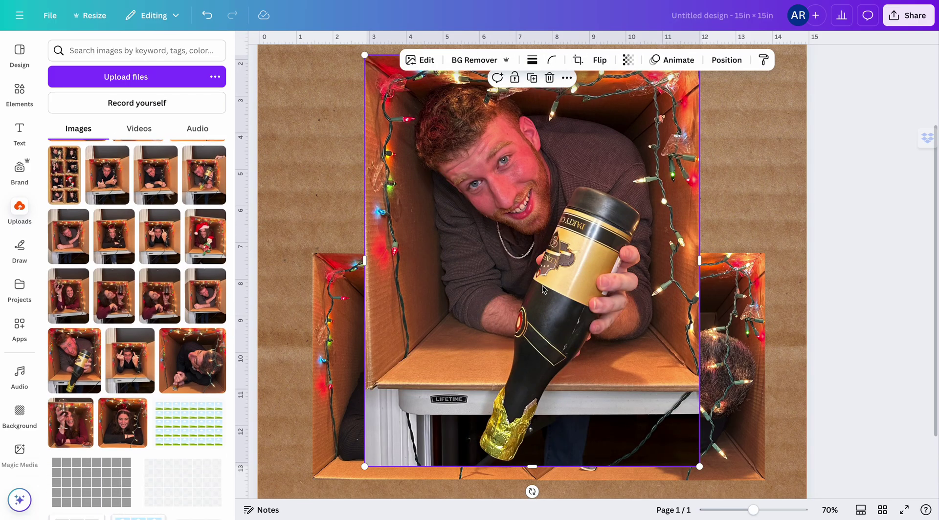
click(549, 78)
Step: Add the photo of the man looking down at the bottle and crop all four sides to the box opening
scroll(130, 336, up, 4)
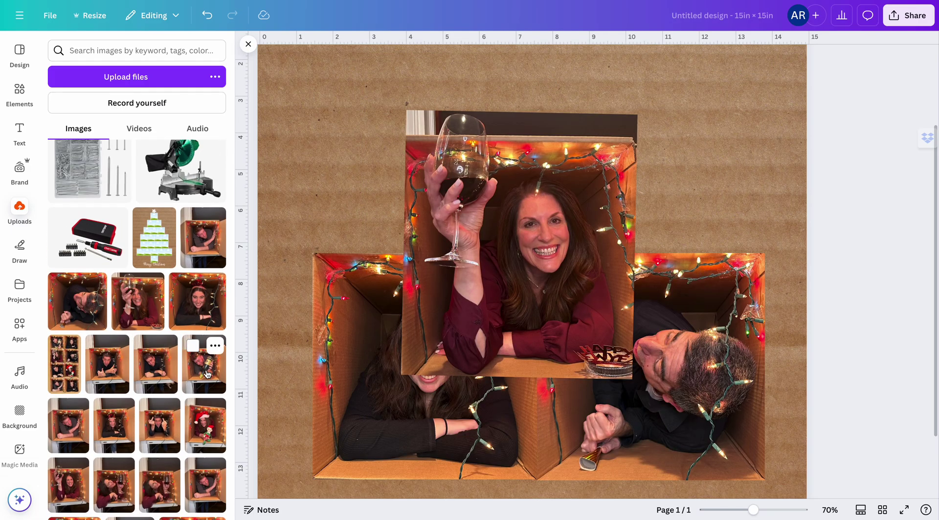
click(203, 364)
scroll(592, 216, up, 2)
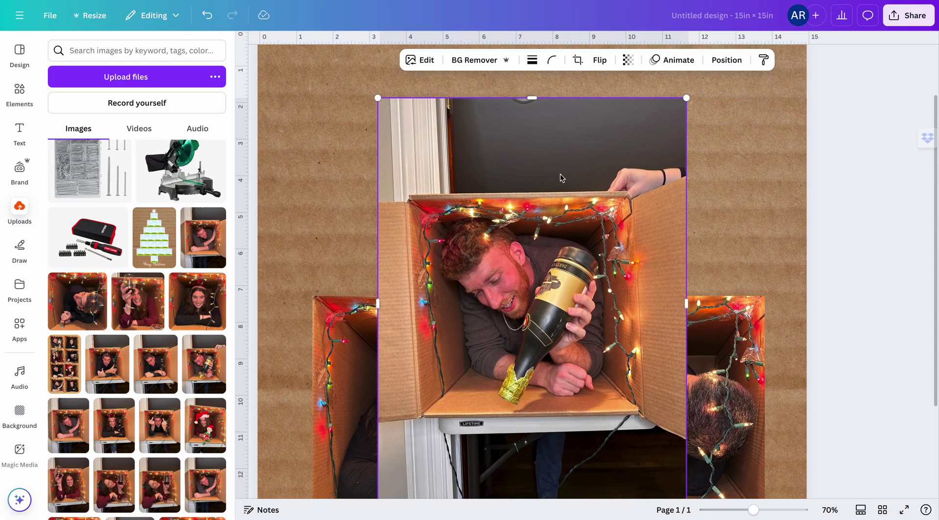
drag(531, 98, 528, 199)
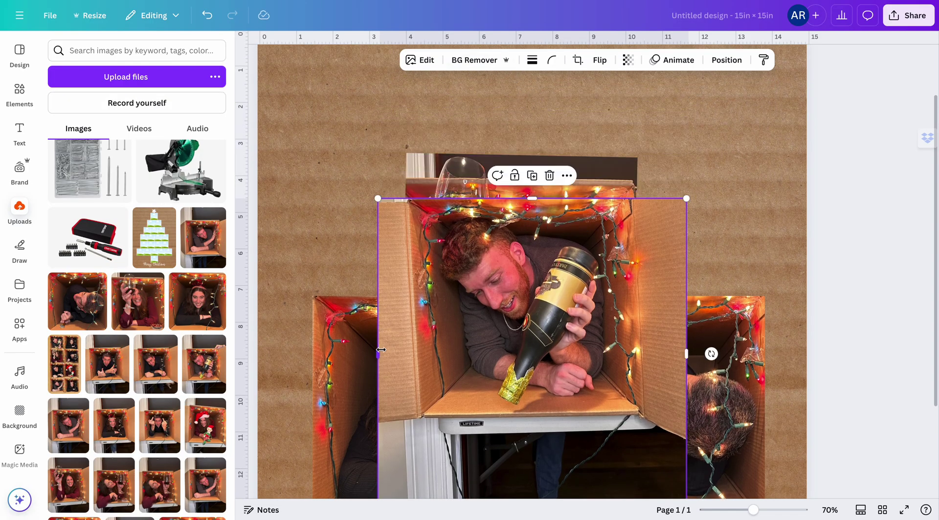
drag(379, 351, 414, 355)
scroll(411, 351, down, 2)
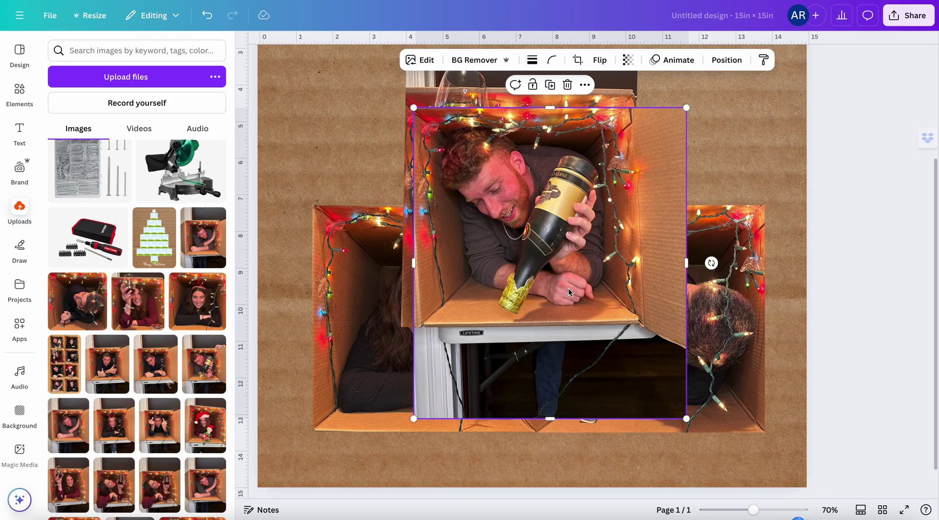
drag(685, 264, 637, 264)
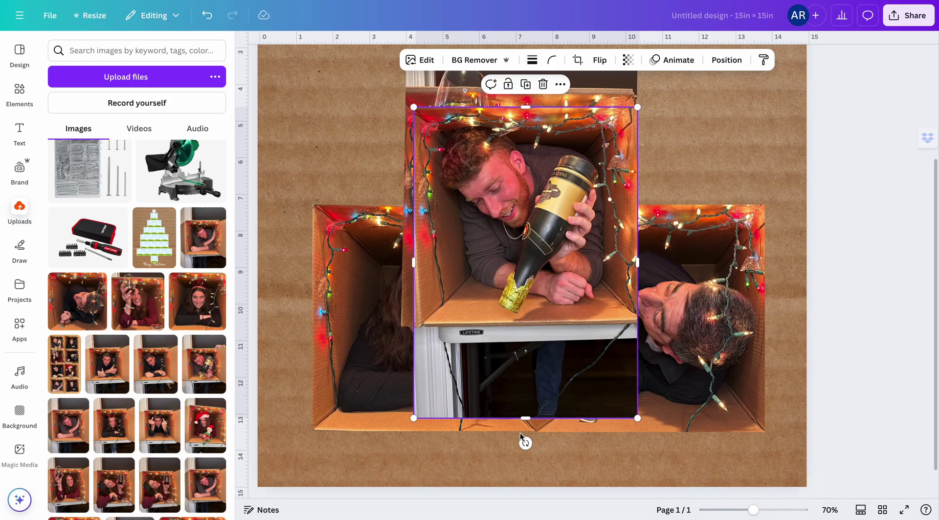
drag(525, 418, 526, 324)
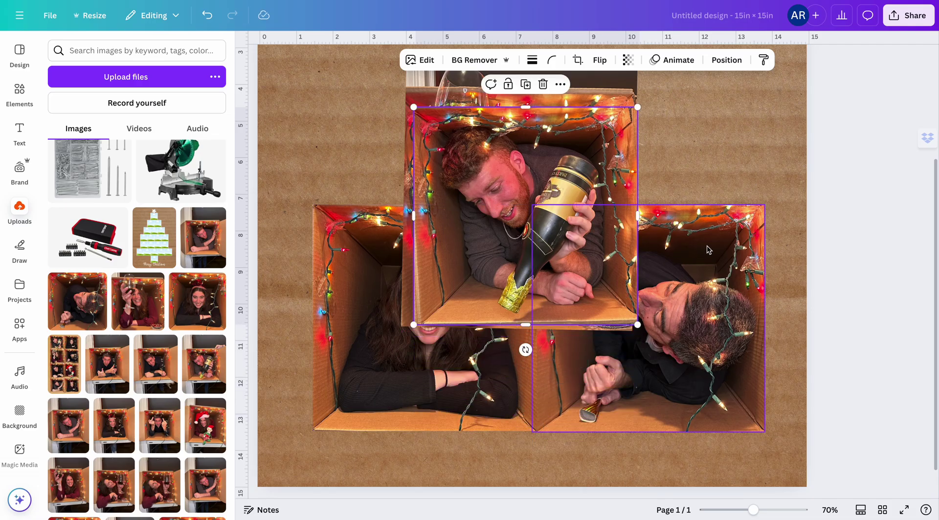
Step: Trim a bit more off the bottle photo's left edge and keep the photo straight
click(729, 176)
click(534, 276)
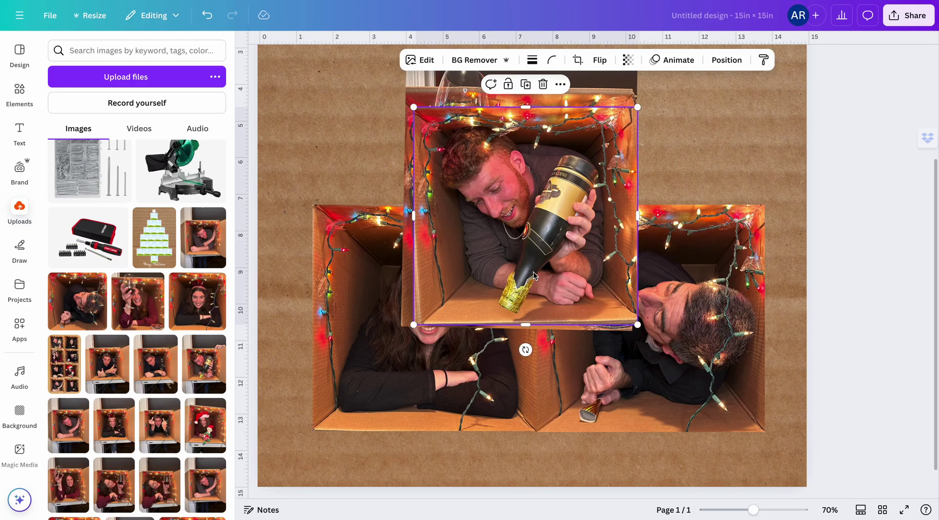
drag(525, 350, 520, 348)
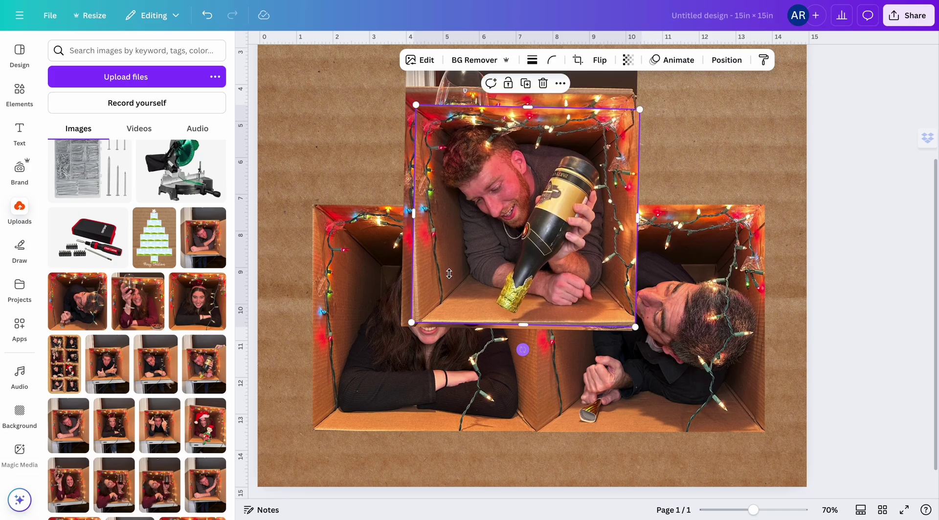
drag(414, 215, 420, 215)
drag(543, 321, 528, 348)
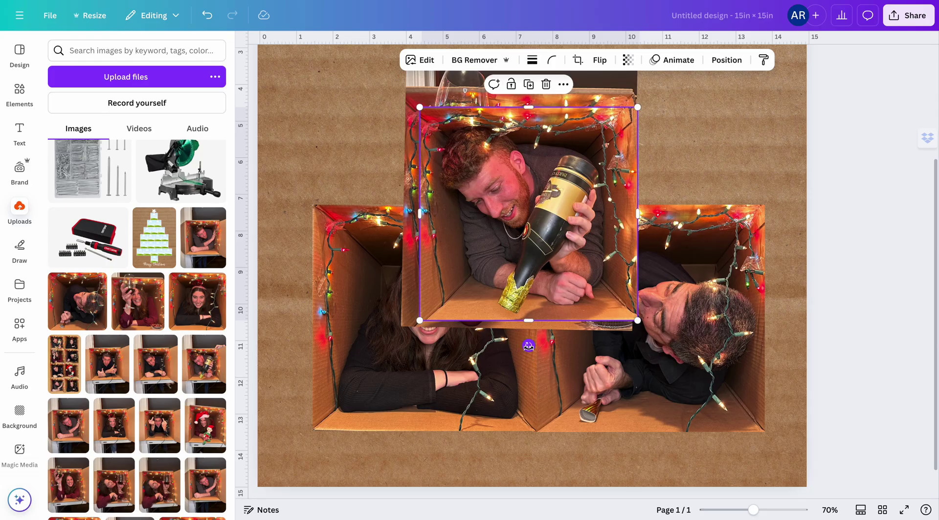
click(702, 185)
Step: Rearrange the photos with the headband woman upper left, bottle man upper right, lying man lower left and wine-glass woman lower right
scroll(700, 185, up, 3)
scroll(700, 184, up, 2)
scroll(700, 184, down, 3)
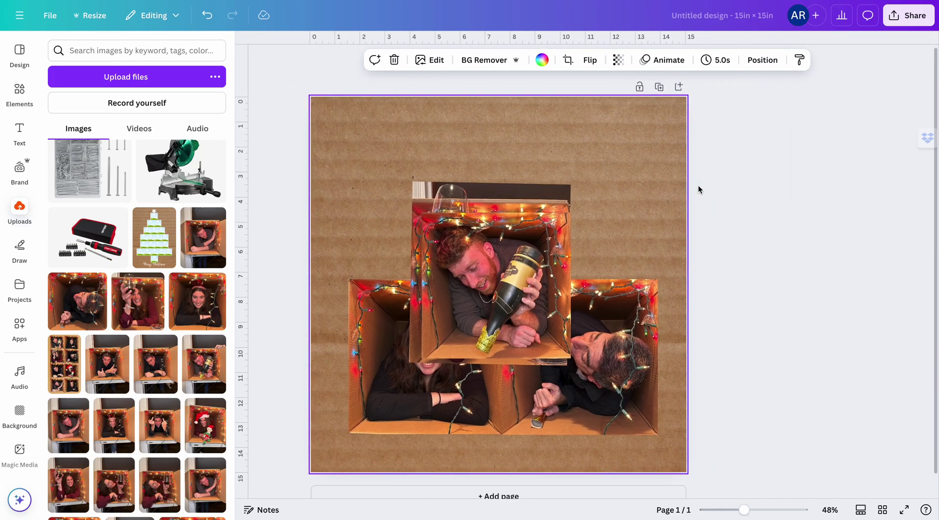
drag(535, 290, 629, 198)
drag(475, 307, 548, 425)
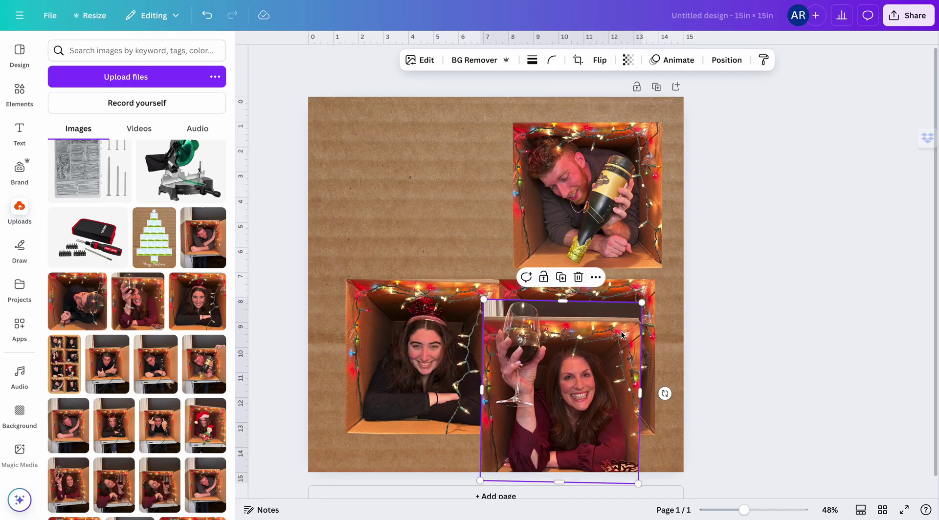
drag(635, 290, 446, 277)
drag(425, 345, 436, 198)
click(437, 360)
drag(569, 221, 556, 217)
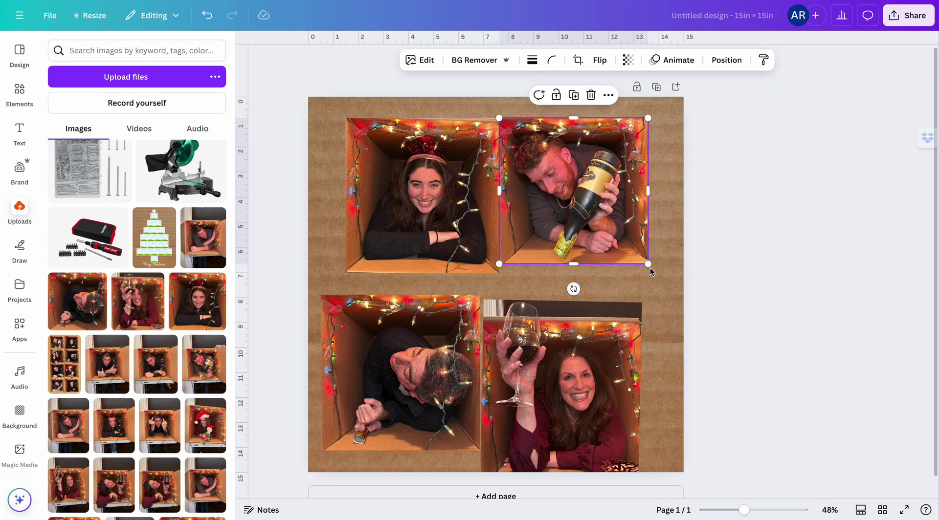
Step: Enlarge the bottle photo, then crop the headband woman's photo slightly at the top and resize it so both match side by side
drag(648, 264, 656, 275)
mouse_move(620, 243)
mouse_down()
mouse_move(627, 241)
mouse_move(618, 242)
mouse_up()
click(450, 137)
drag(421, 118, 422, 122)
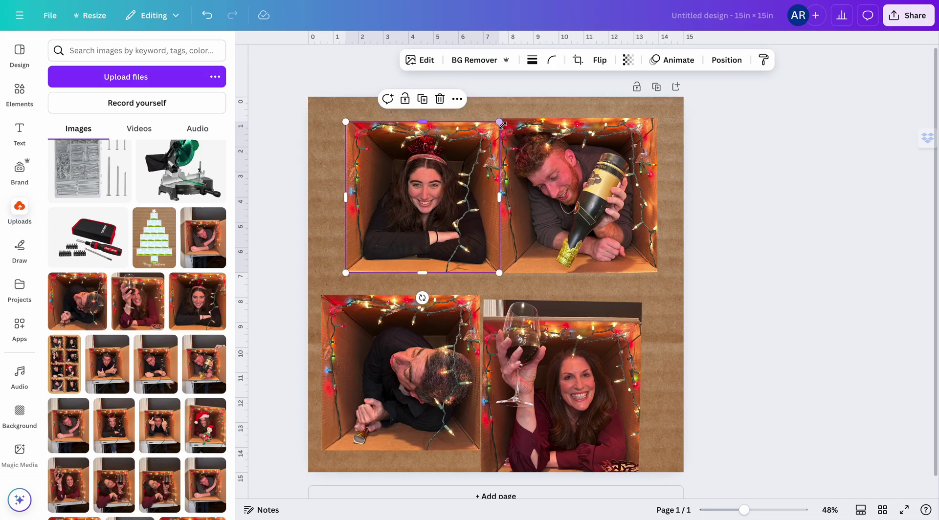
drag(499, 123, 503, 117)
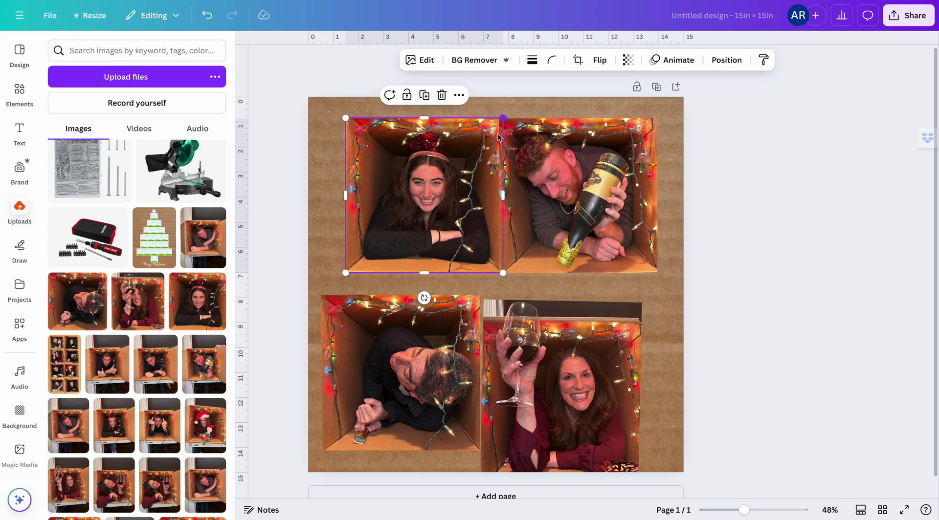
drag(454, 176, 450, 176)
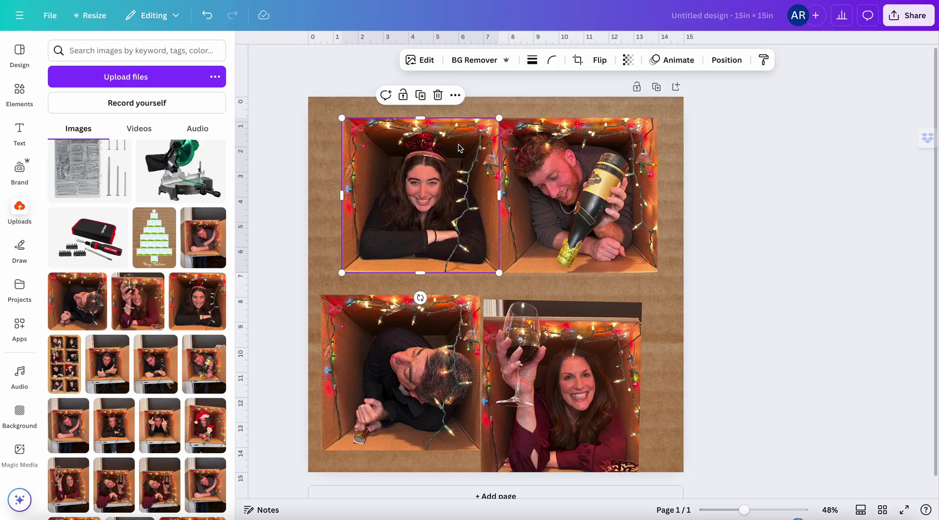
Step: Place the lying man's photo directly below the headband woman's photo and shrink it slightly to match her photo's width
scroll(478, 238, down, 1)
drag(577, 357, 601, 330)
drag(425, 362, 443, 341)
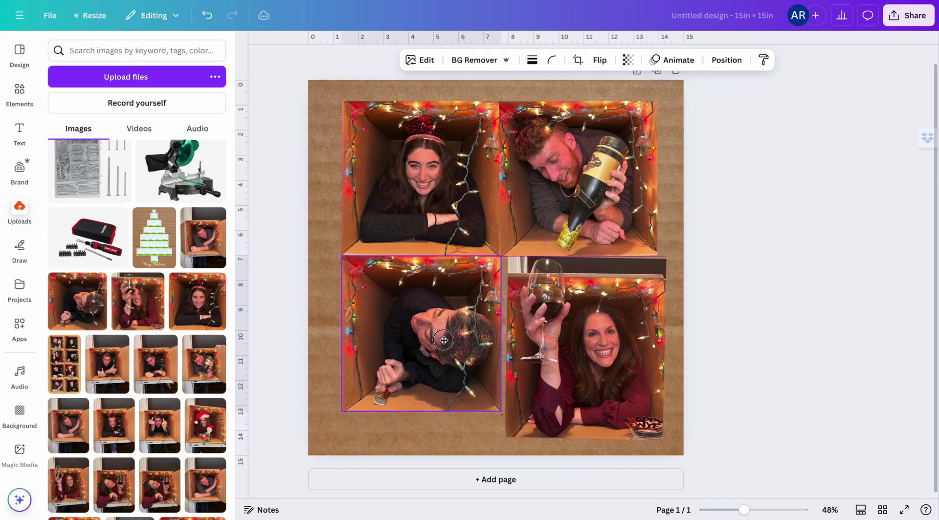
drag(551, 373, 562, 374)
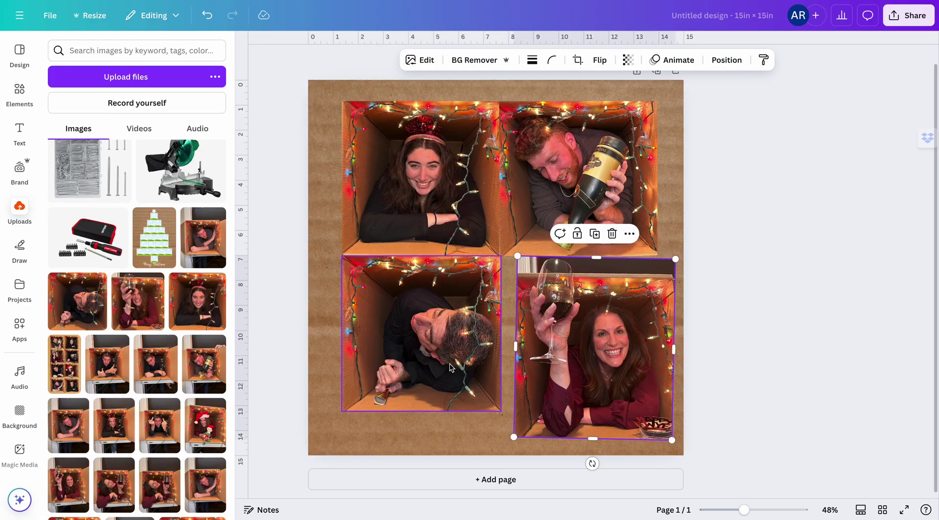
click(449, 370)
drag(449, 370, 448, 366)
drag(498, 411, 496, 409)
drag(451, 331, 451, 329)
Step: Tuck the wine-glass photo under the bottle photo beside the lying man and shrink it slightly to complete the two-by-two grid
drag(577, 294, 562, 268)
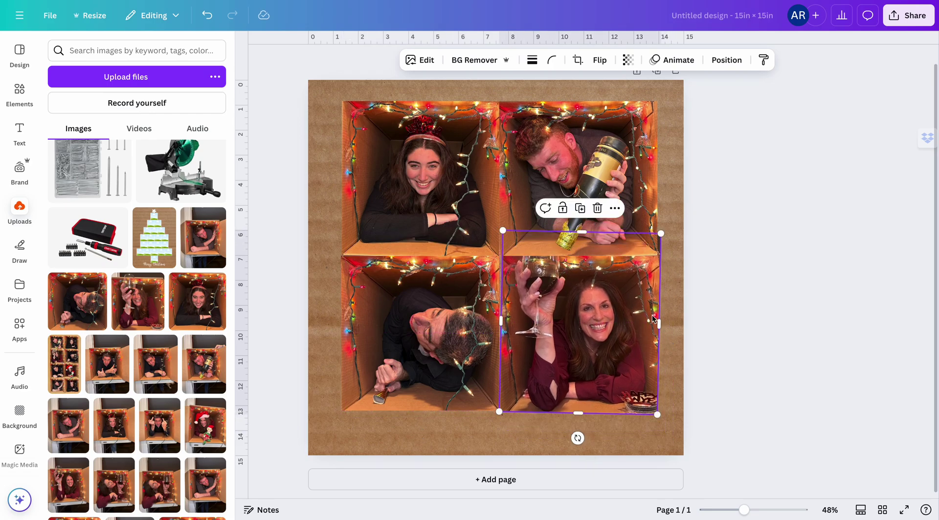
drag(657, 414, 654, 410)
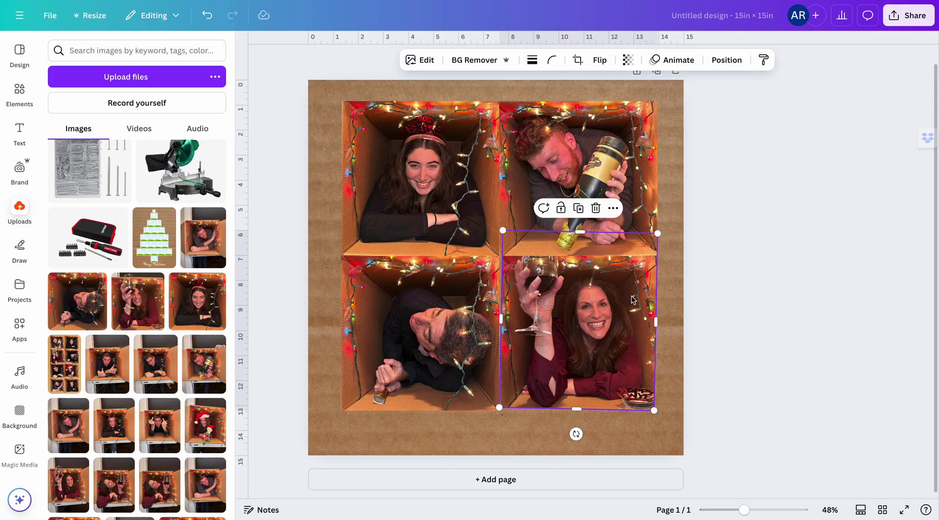
scroll(464, 200, up, 1)
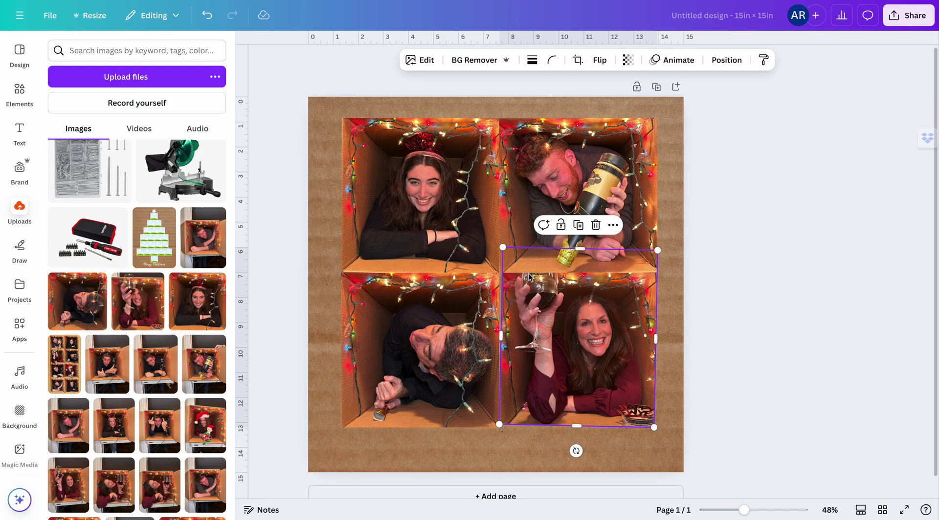
click(407, 206)
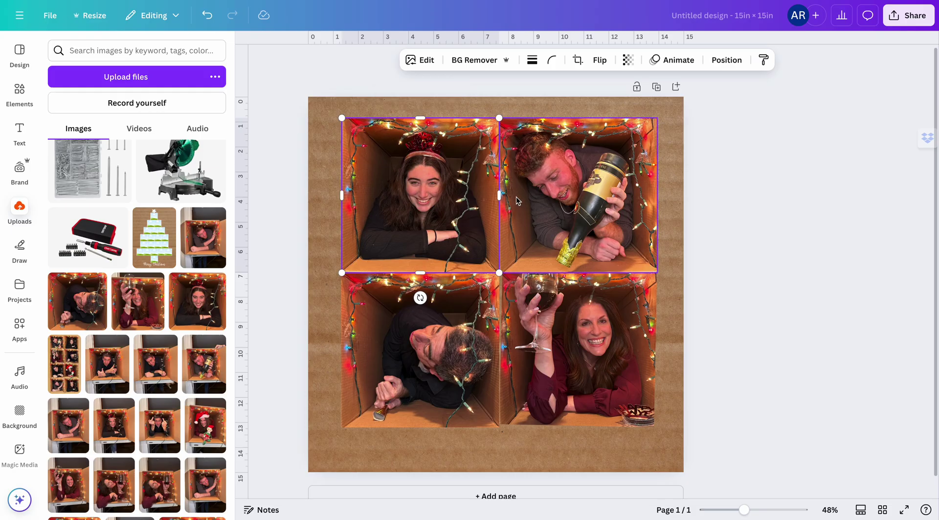
Step: Group the four photos, shrink the group slightly toward its lower left corner, and ungroup it again
shift+click(533, 202)
shift+click(575, 320)
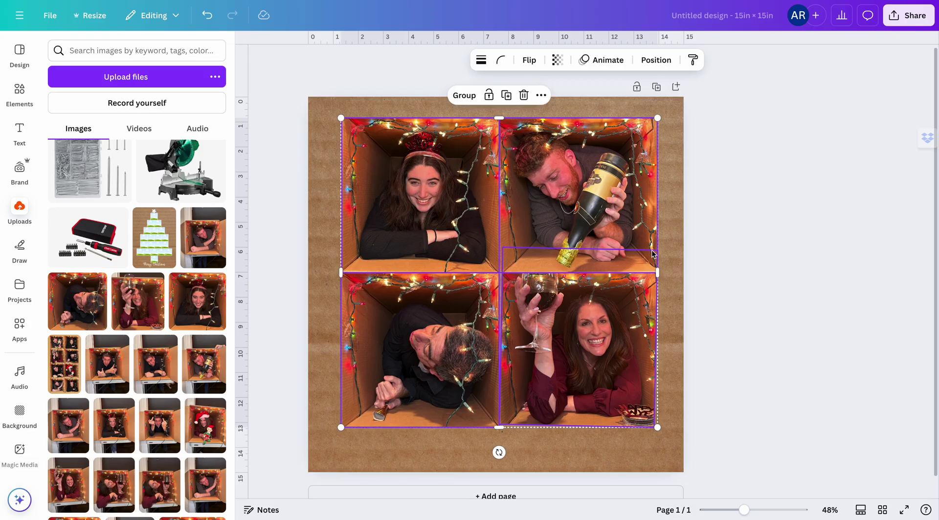
click(464, 96)
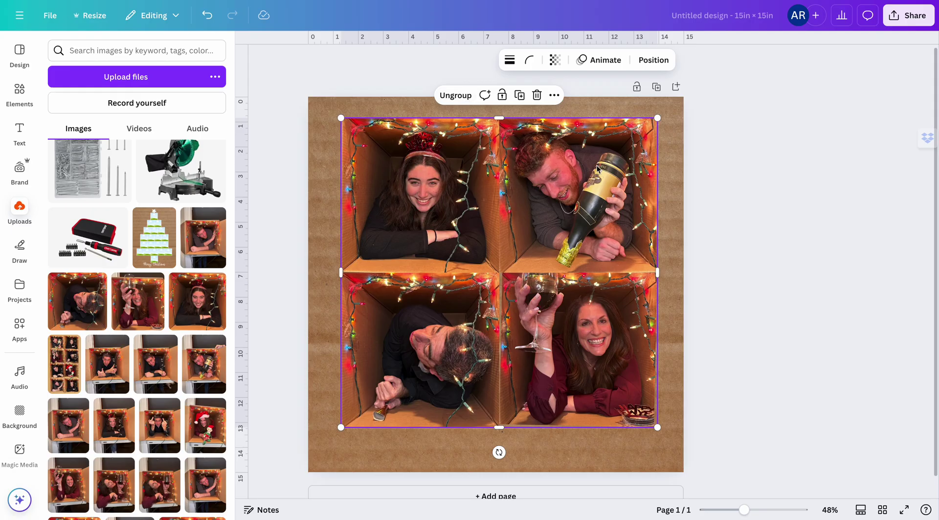
mouse_move(657, 118)
mouse_down()
mouse_move(674, 109)
mouse_move(566, 193)
mouse_move(651, 124)
mouse_up()
click(452, 101)
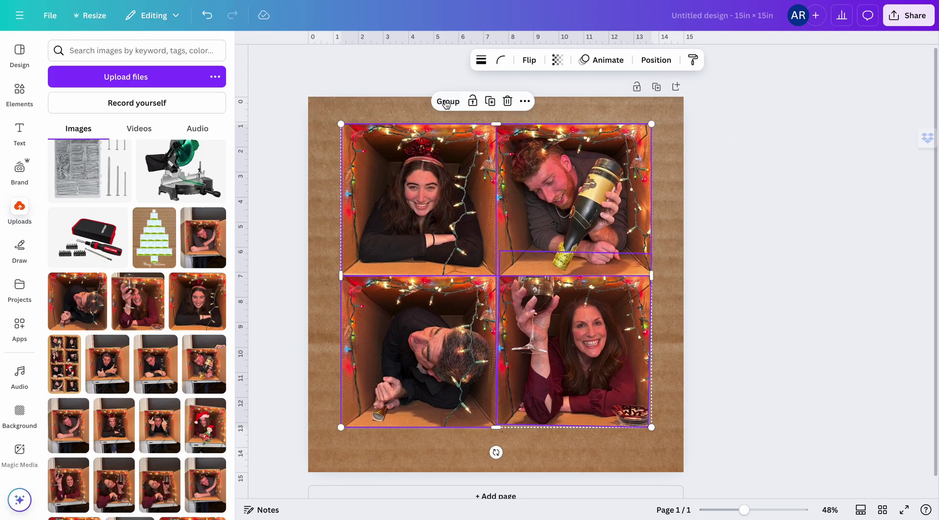
click(670, 270)
click(439, 208)
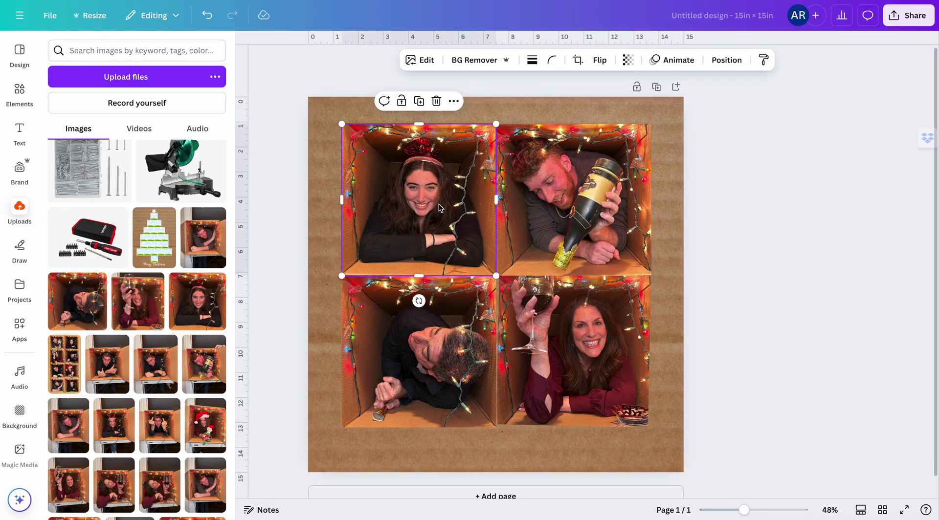
key(ctrl+a)
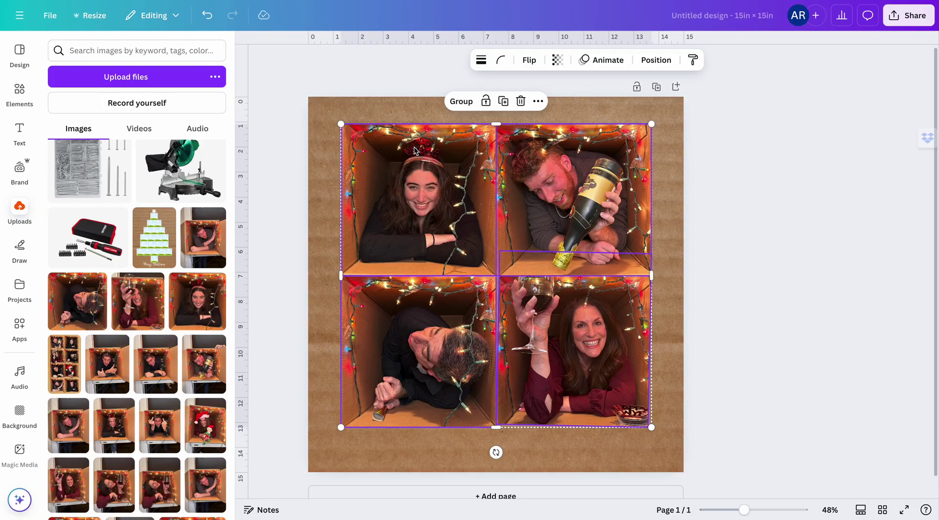
click(672, 241)
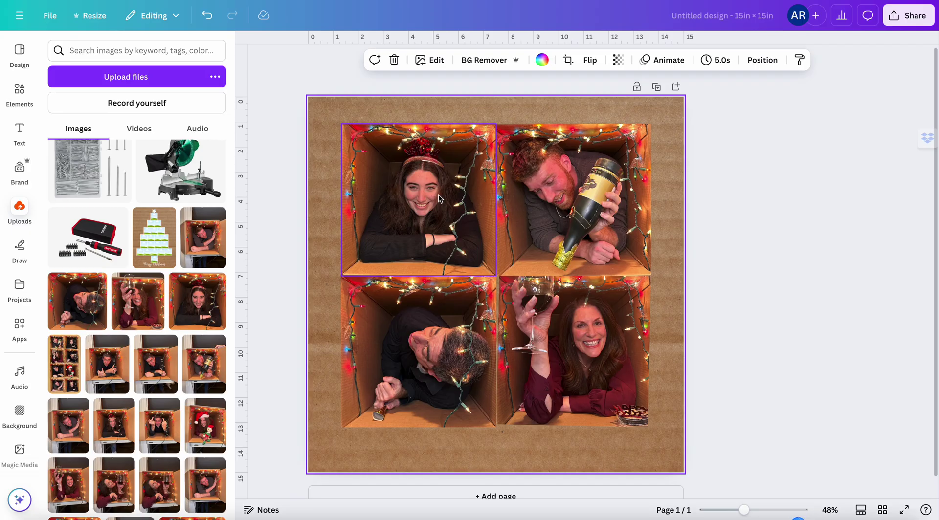
Step: Shift the wine-glass photo slightly down and bring it forward in front of the bottle photo
click(549, 313)
drag(549, 313, 551, 326)
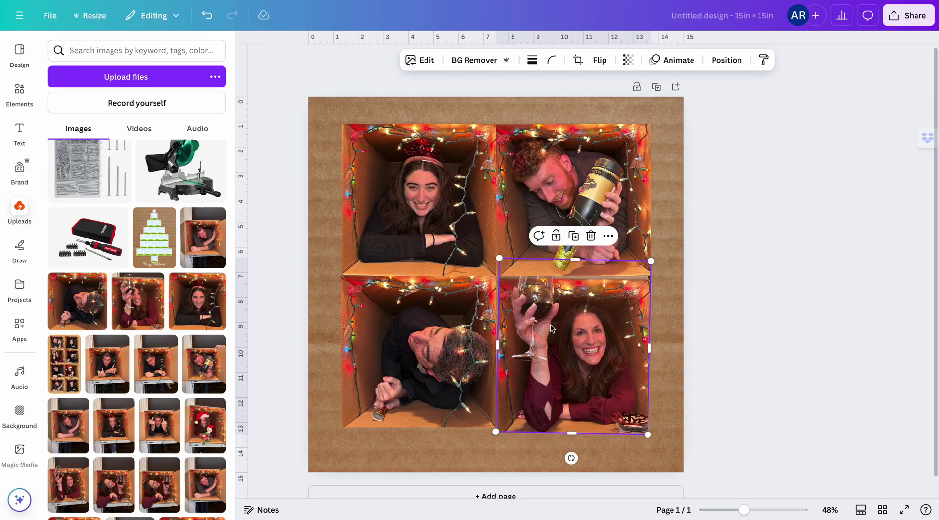
click(608, 237)
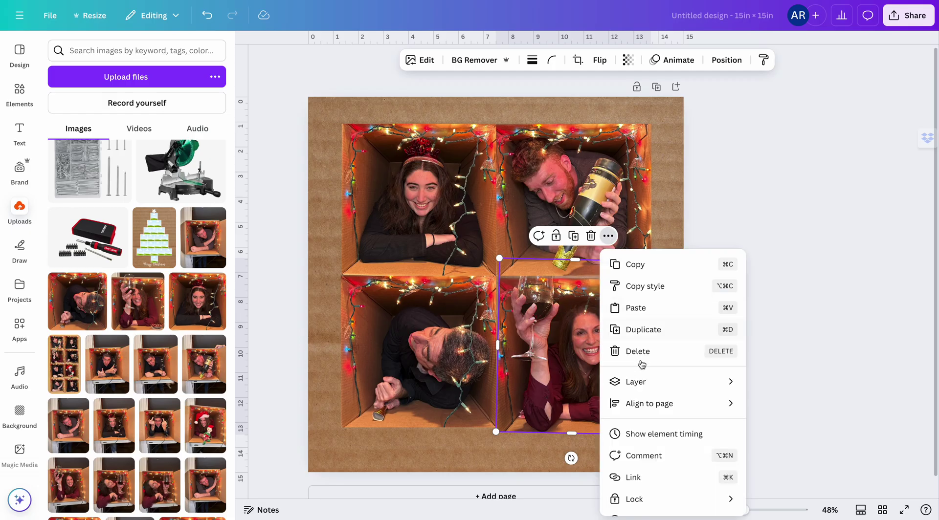
scroll(641, 362, down, 2)
scroll(640, 365, up, 2)
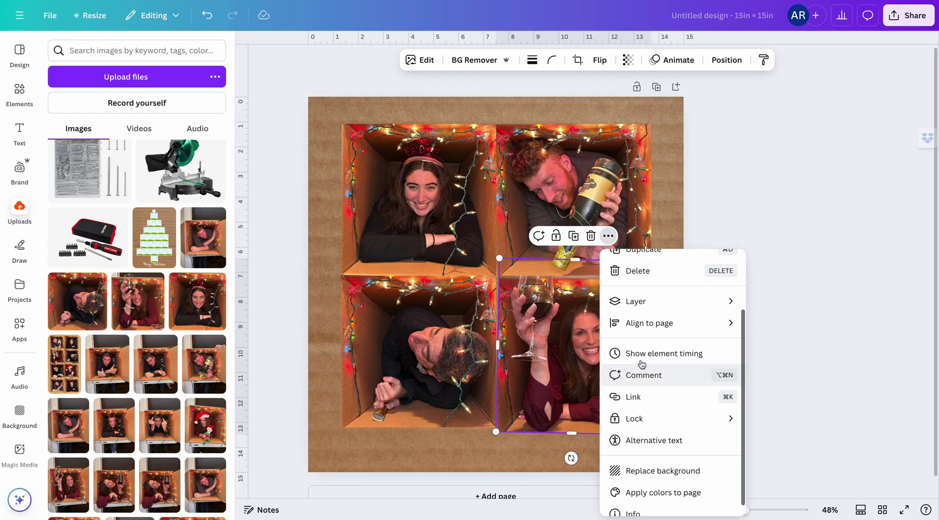
mouse_move(644, 337)
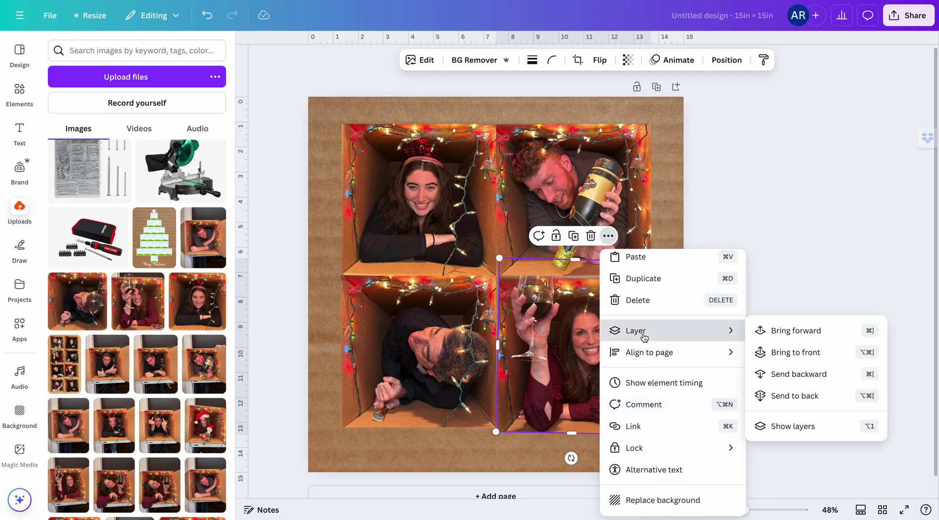
click(778, 340)
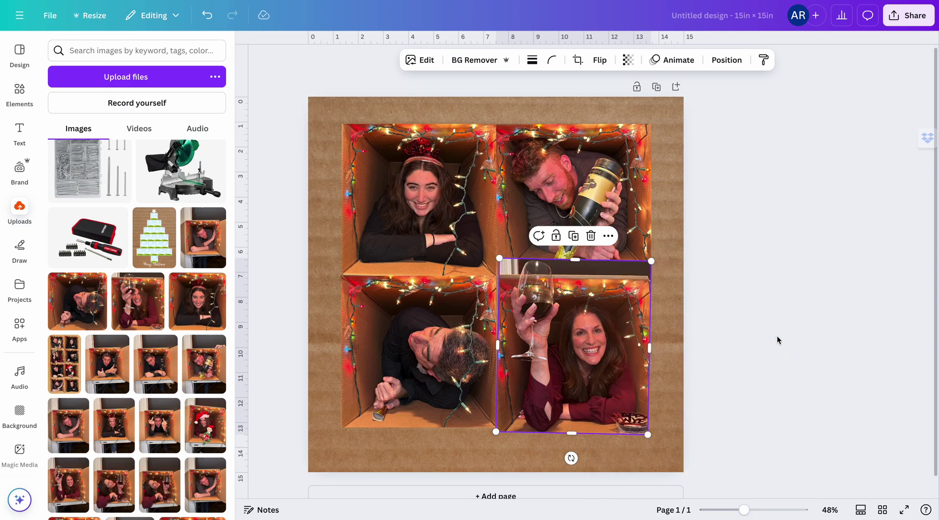
Step: Show the design's layers and move the wine-glass photo's layer beneath the bottle photo's layer
click(608, 236)
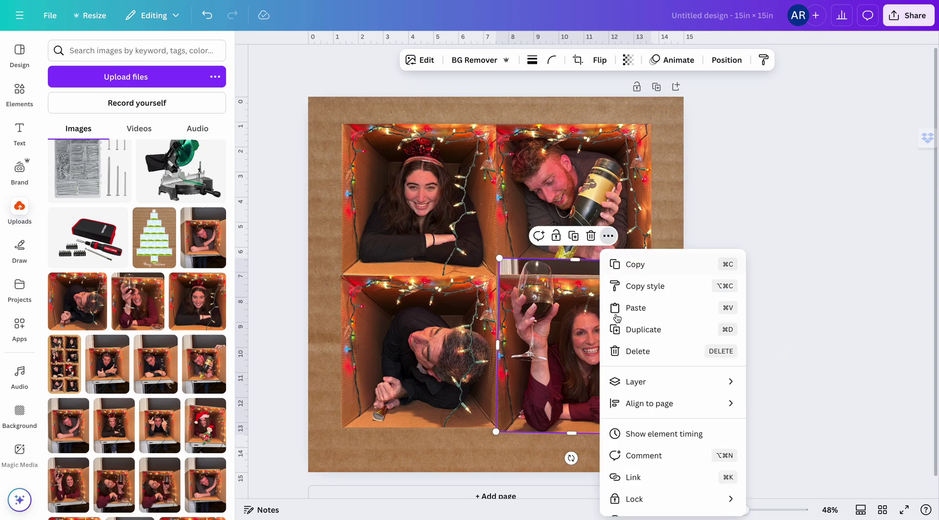
mouse_move(651, 382)
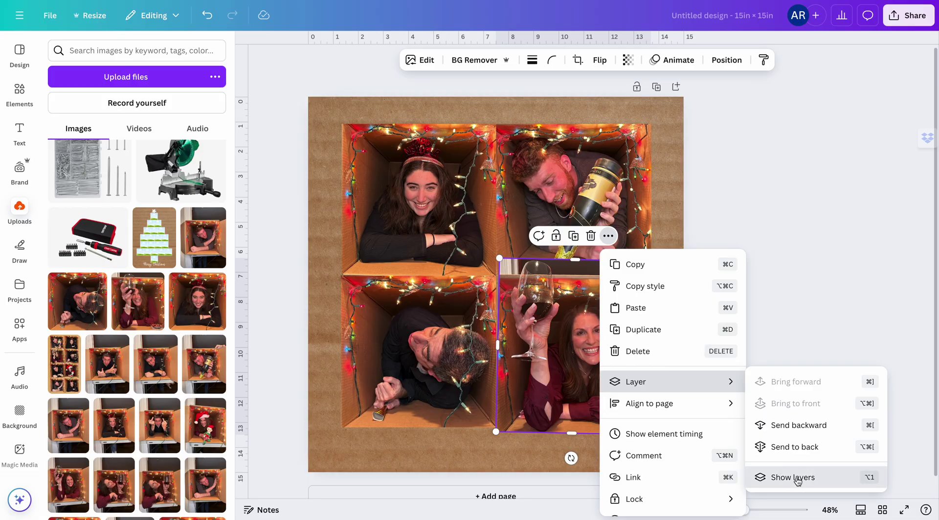
click(797, 478)
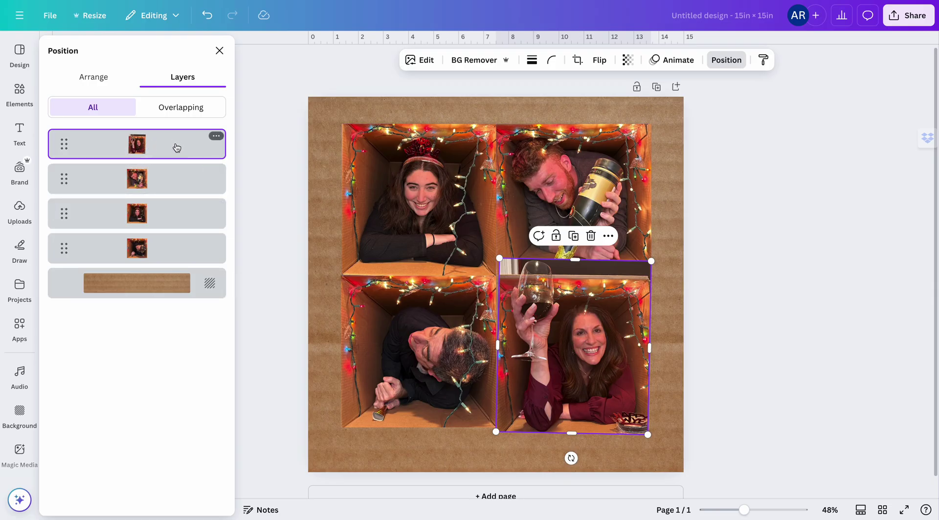
drag(161, 146, 157, 191)
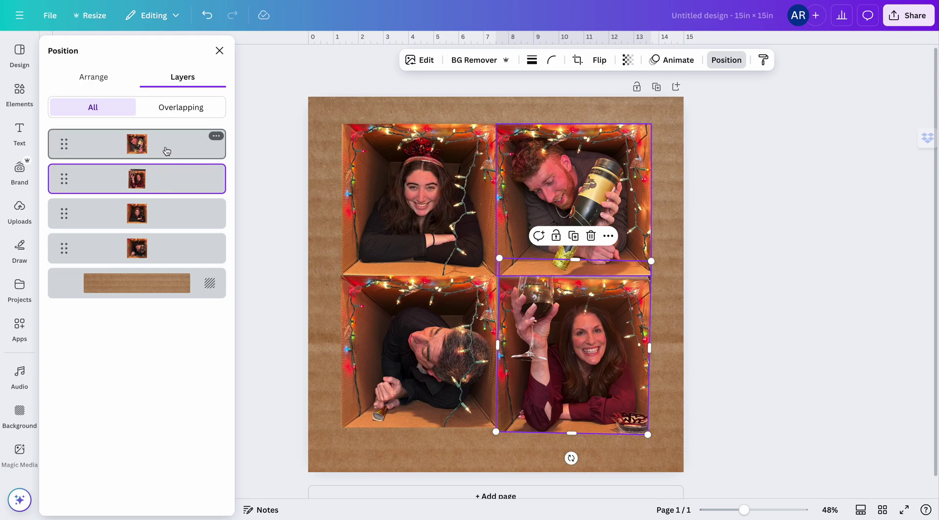
Step: Select each photo layer in turn to match it with its photo in the collage
click(166, 149)
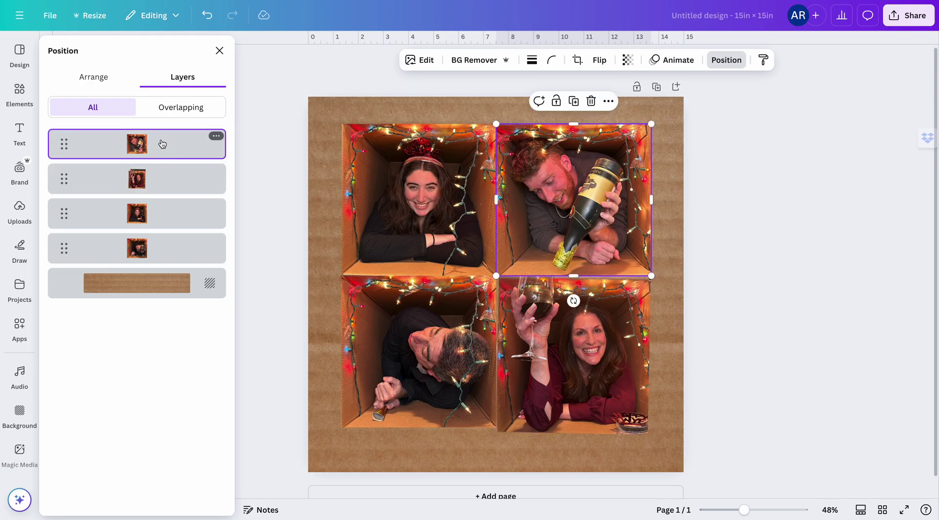
click(165, 178)
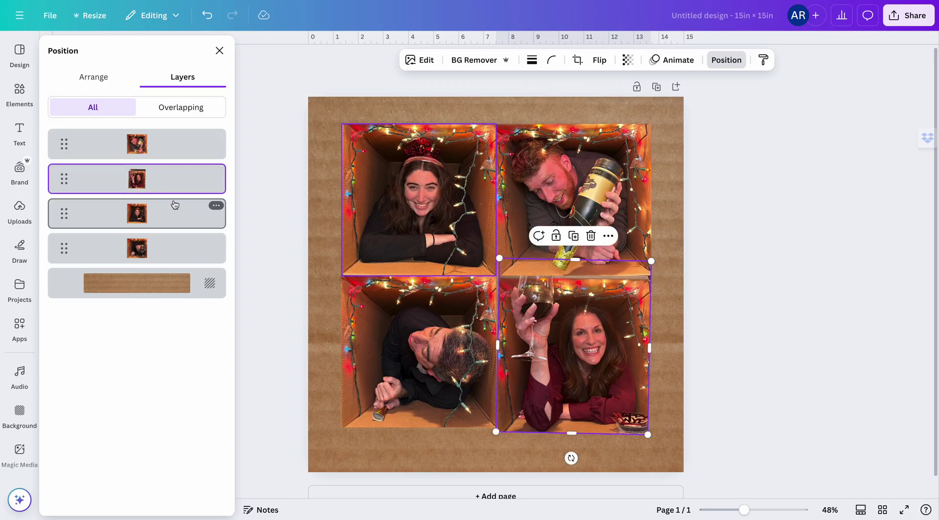
click(173, 217)
click(171, 264)
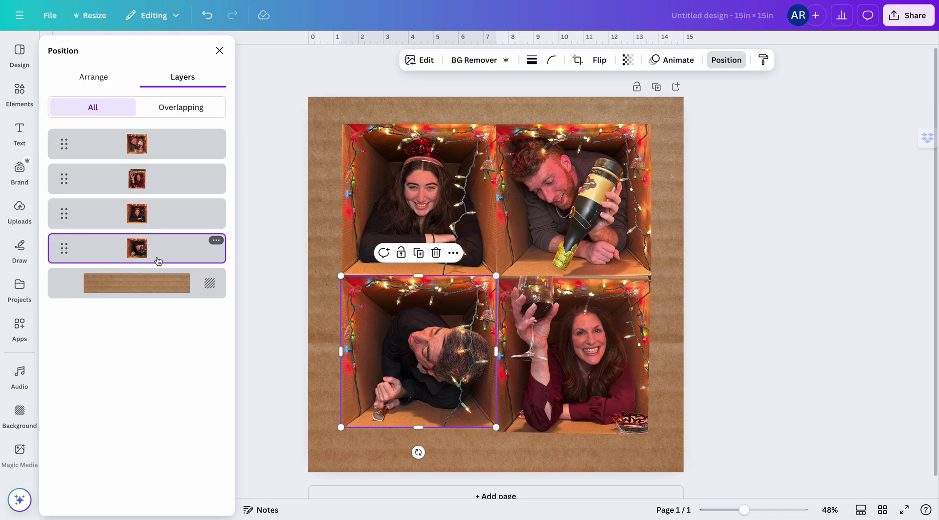
Step: Duplicate the wine-glass photo, lay the copy over the original, and remove the copy's background
click(535, 335)
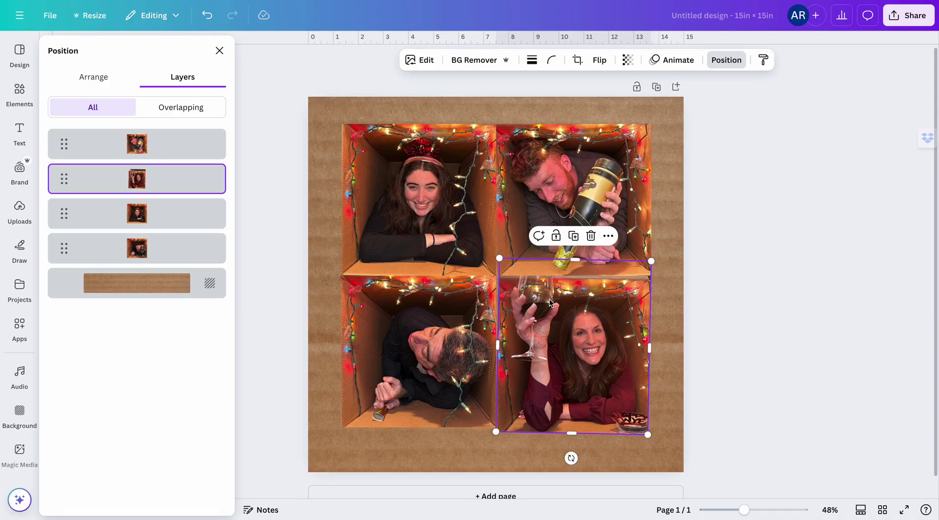
click(575, 237)
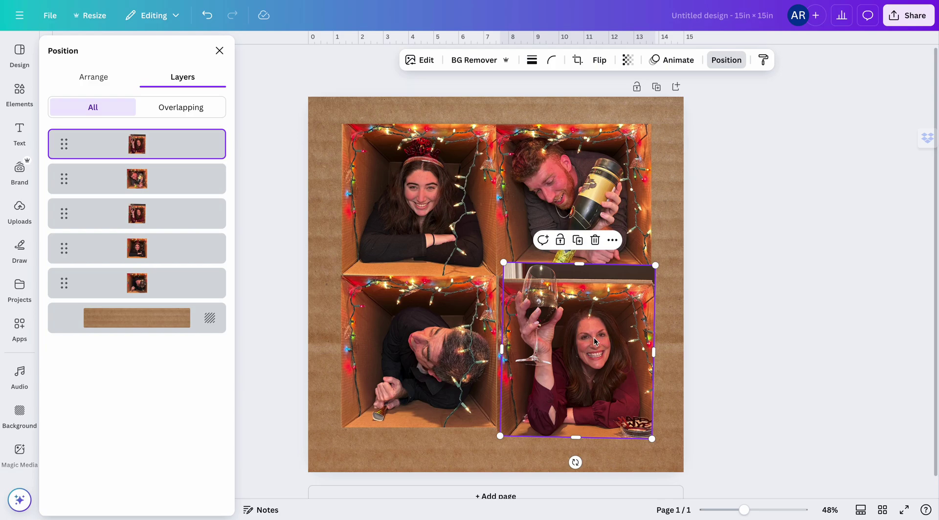
drag(595, 341, 551, 343)
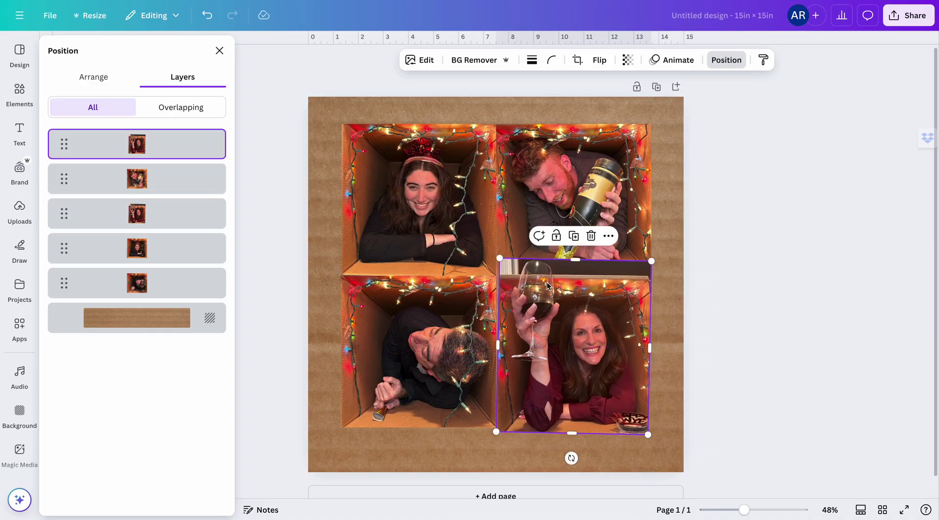
click(477, 60)
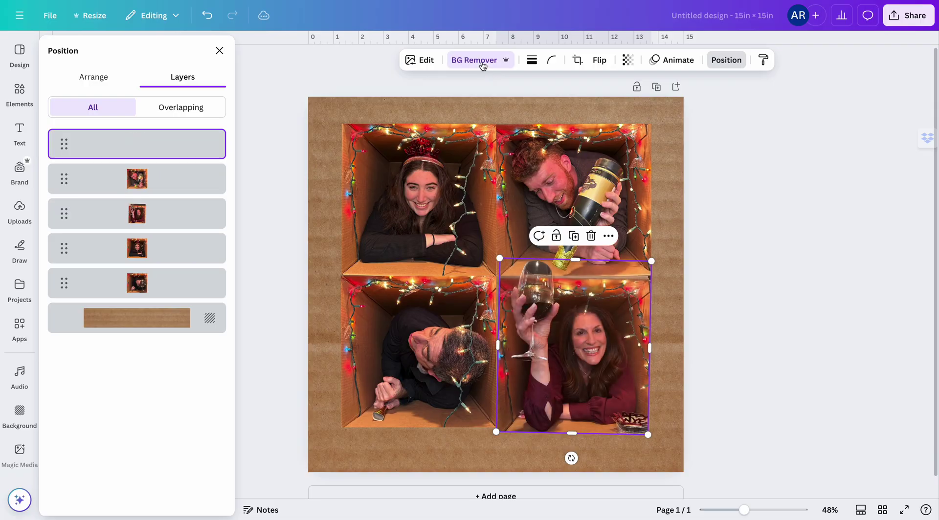
drag(540, 289, 533, 286)
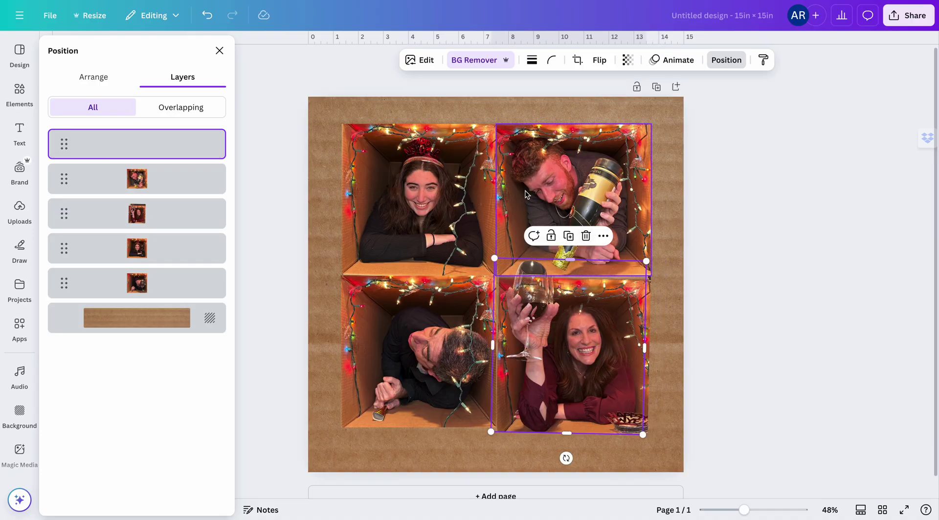
Step: Try moving the woman's cutout aside and bringing the original wine-glass photo to the front, and undo both changes
ctrl+scroll(533, 304, up, 5)
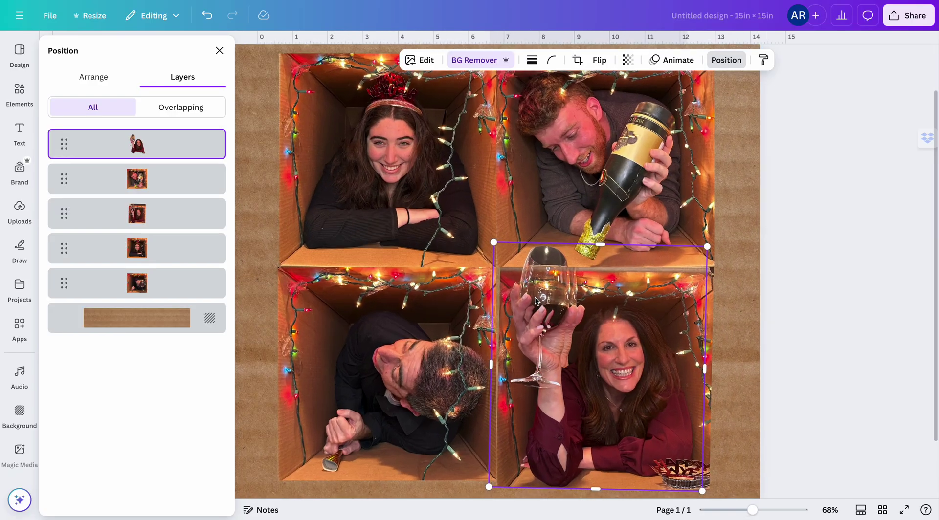
drag(677, 305, 750, 342)
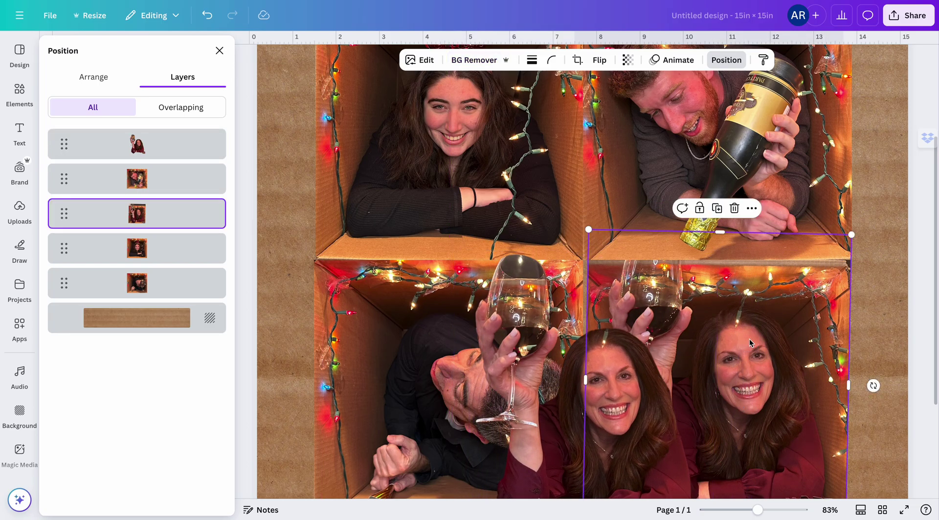
click(182, 223)
drag(182, 223, 182, 142)
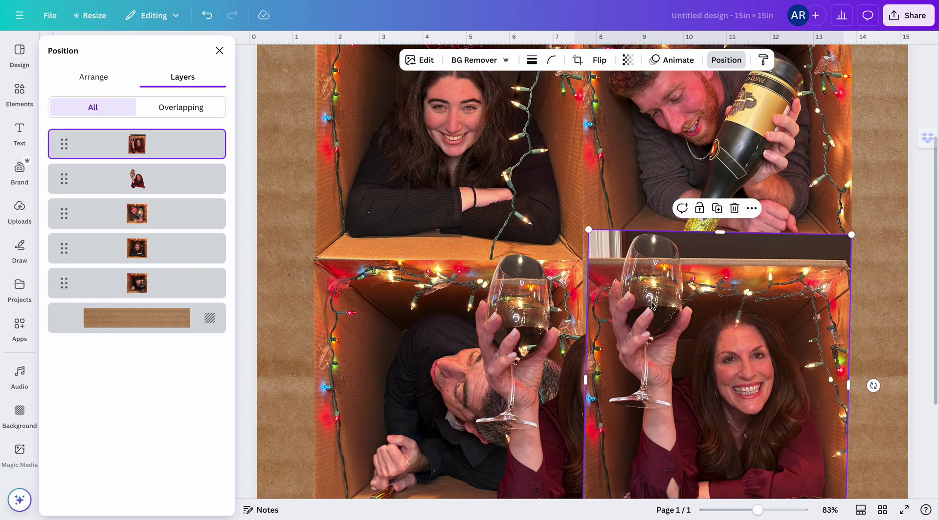
scroll(652, 305, down, 3)
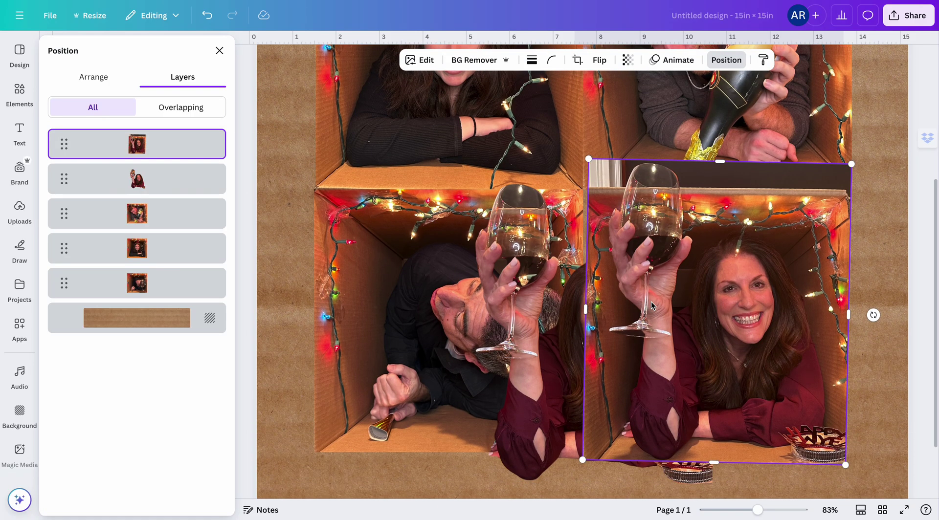
click(206, 15)
click(206, 14)
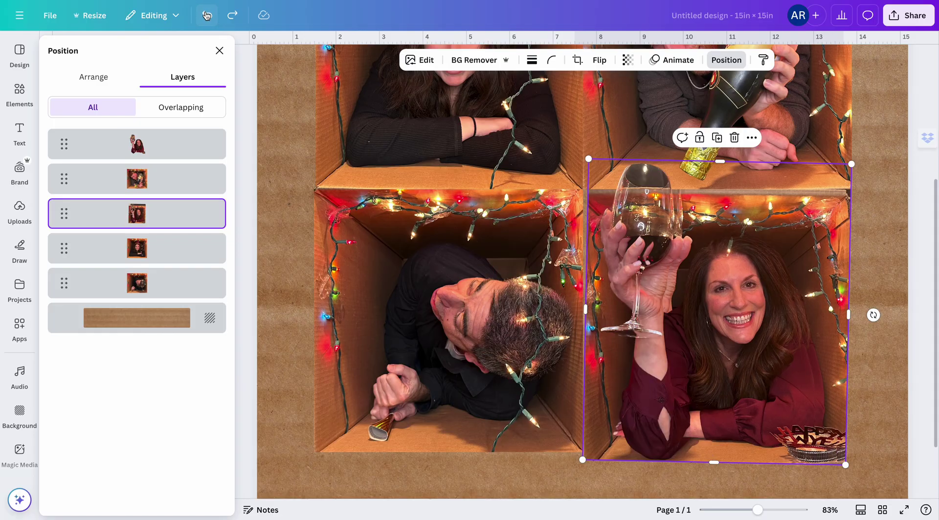
Step: Nudge the original wine-glass photo up to the lying man's bottom edge and align the woman's cutout exactly over it
mouse_move(759, 321)
mouse_down()
mouse_move(772, 312)
mouse_move(757, 312)
mouse_up()
drag(641, 311, 641, 309)
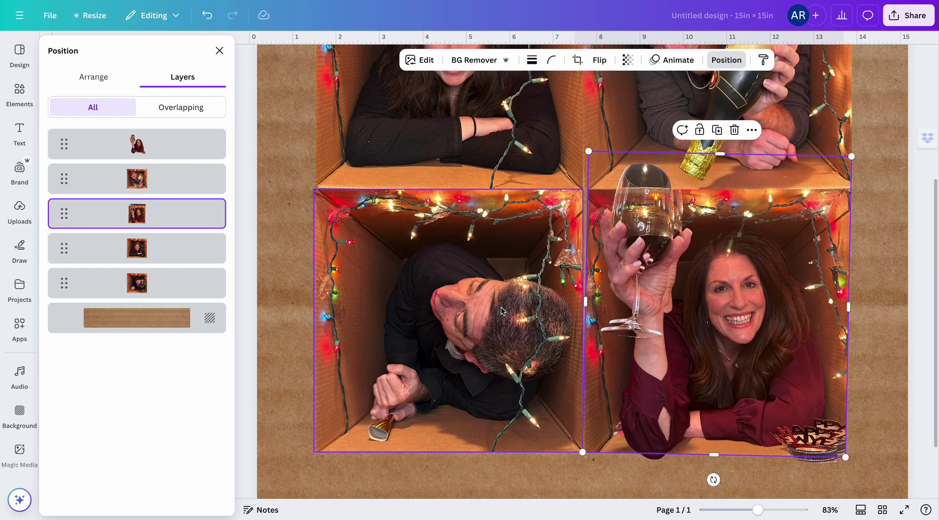
click(501, 307)
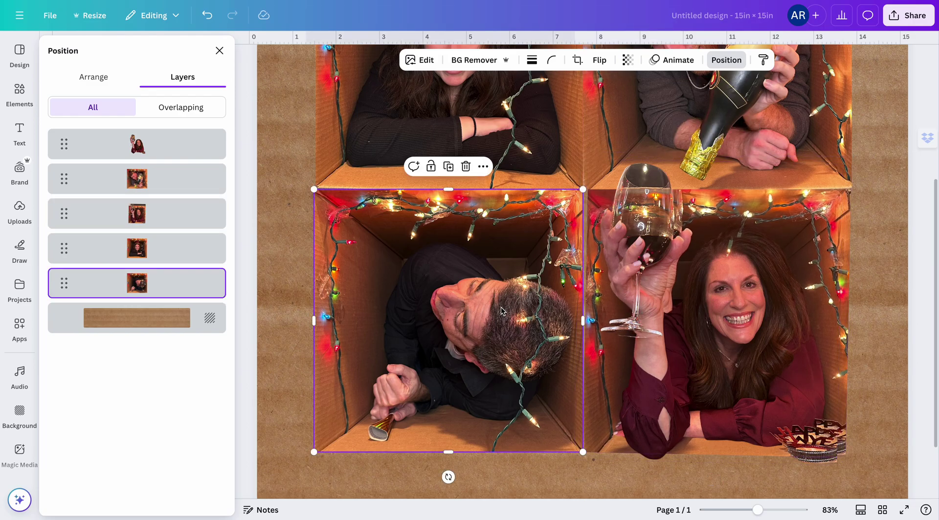
click(154, 149)
mouse_move(726, 304)
mouse_down()
mouse_move(749, 328)
mouse_move(729, 298)
mouse_move(760, 302)
mouse_move(726, 296)
mouse_up()
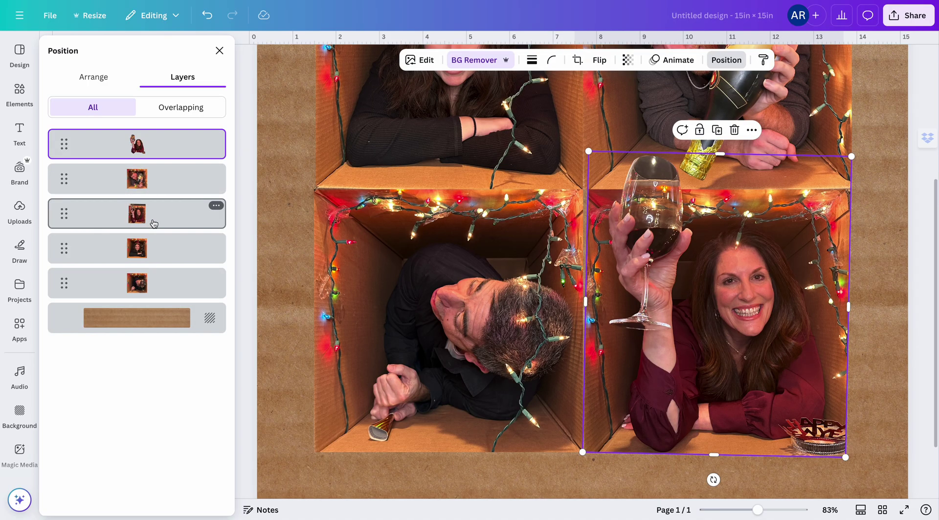
Step: Place the original wine-glass photo's layer between the cutout and the bottle photo, and crop its top to the box edge
drag(154, 224, 151, 185)
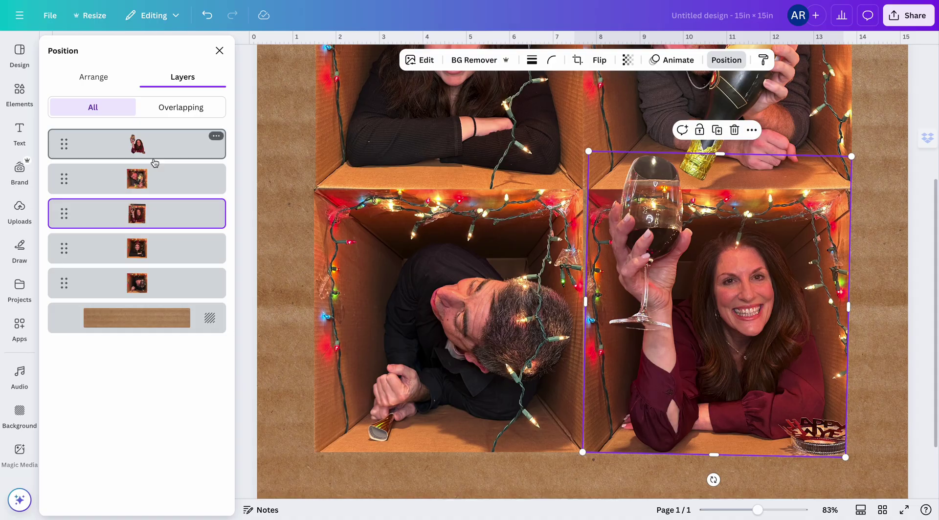
drag(146, 219, 142, 179)
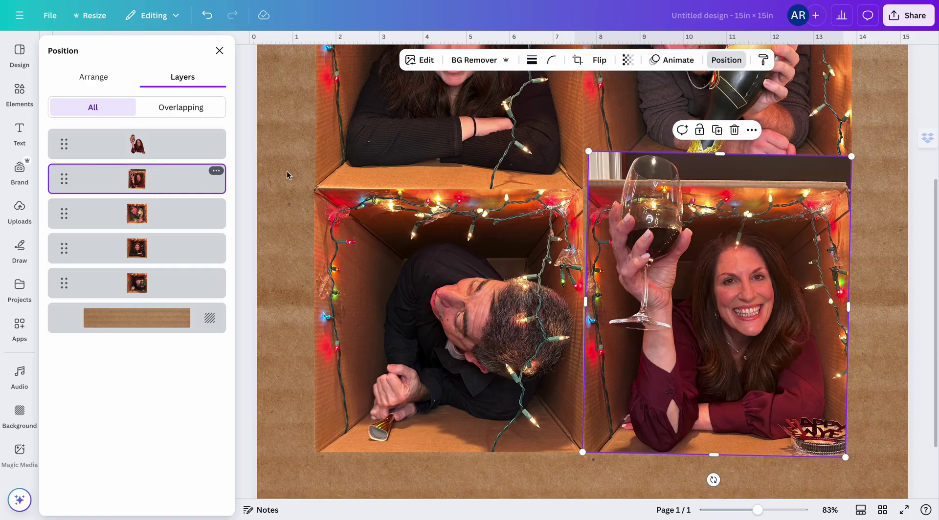
click(719, 154)
drag(718, 154, 719, 186)
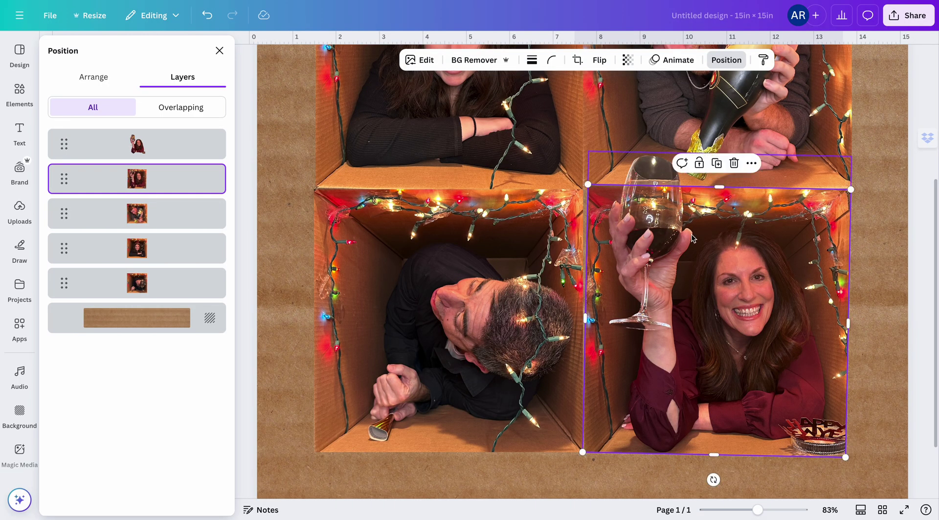
drag(588, 185, 588, 184)
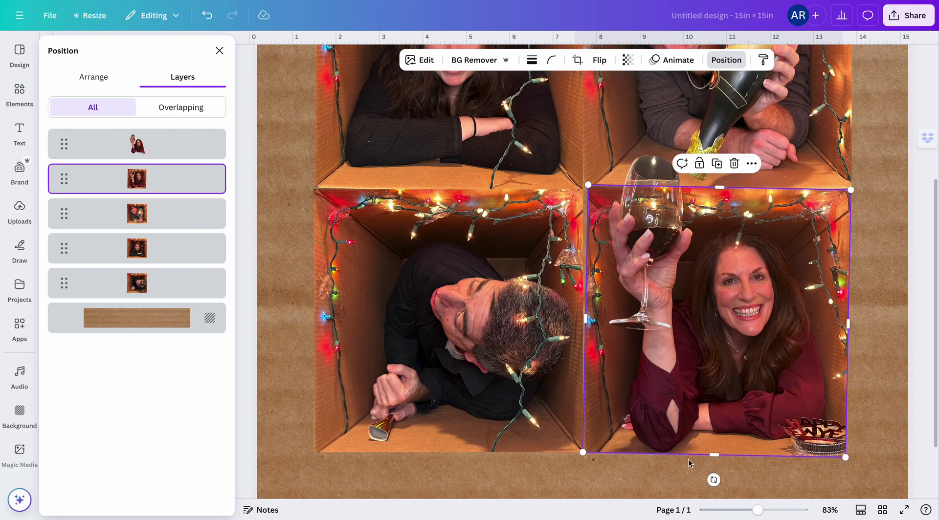
Step: Move the woman's cutout aside over the lying man's box and set the original wine-glass photo back against the box edges above and beside it
drag(718, 340, 721, 357)
drag(644, 229, 634, 258)
drag(650, 177, 336, 253)
scroll(448, 226, down, 1)
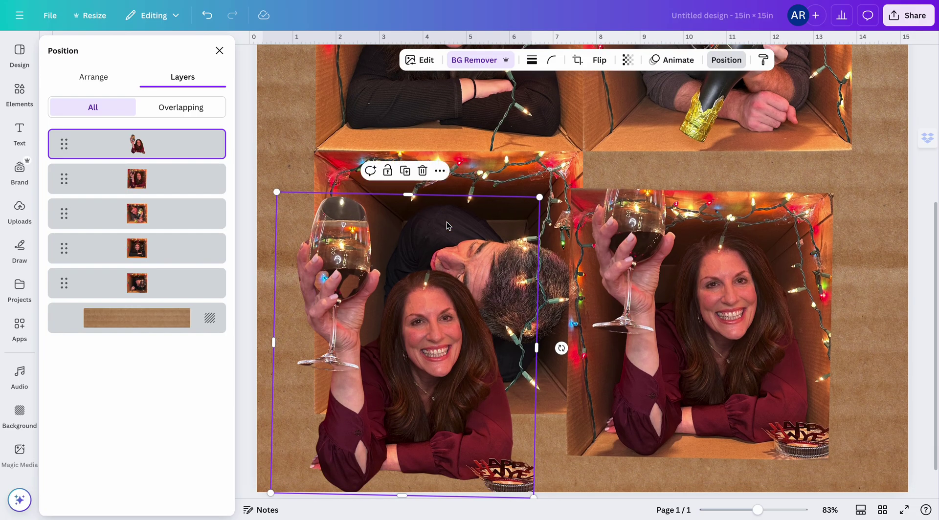
drag(730, 288, 739, 251)
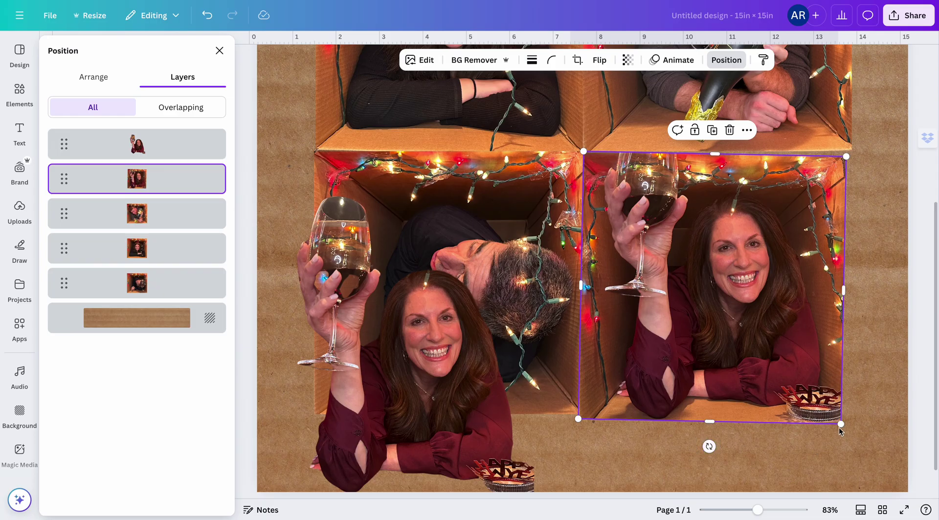
Step: Scale the original wine-glass photo down slightly, rotate it until its edges are level, and align its corner with the neighbouring boxes
drag(840, 424, 835, 418)
drag(706, 441, 711, 441)
drag(687, 356, 692, 359)
drag(714, 440, 713, 439)
drag(585, 414, 583, 413)
drag(663, 345, 663, 344)
Step: Scale down the bottle photo to match the wine-glass photo's width, and shrink the headband woman's photo to the same height
scroll(843, 164, up, 3)
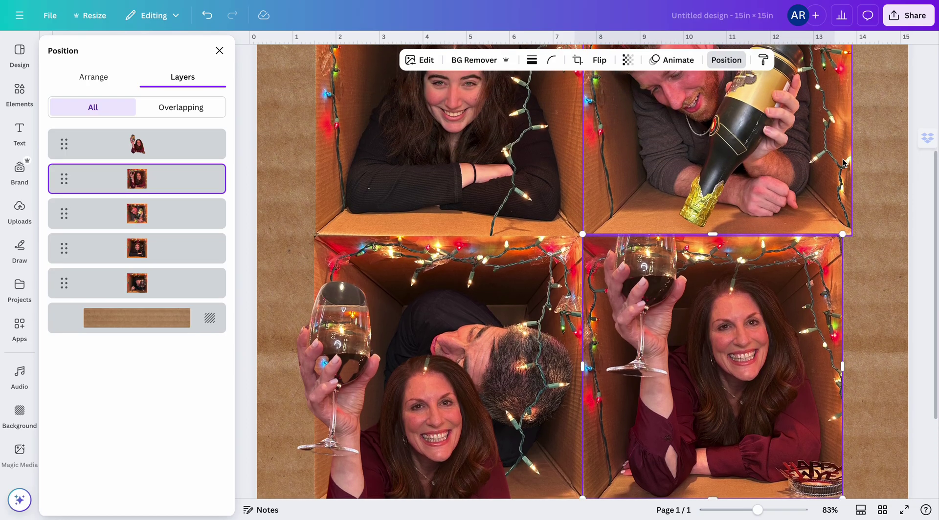
scroll(843, 164, up, 3)
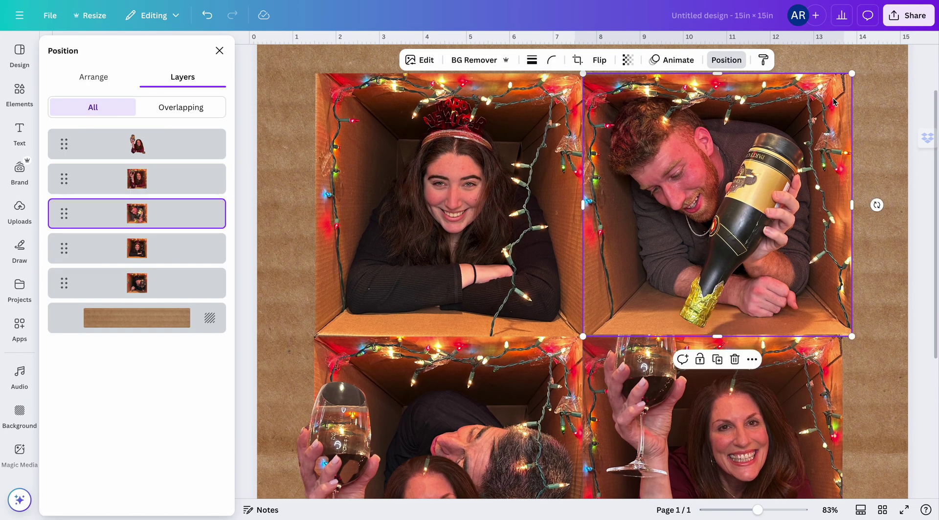
drag(851, 72, 839, 75)
click(336, 100)
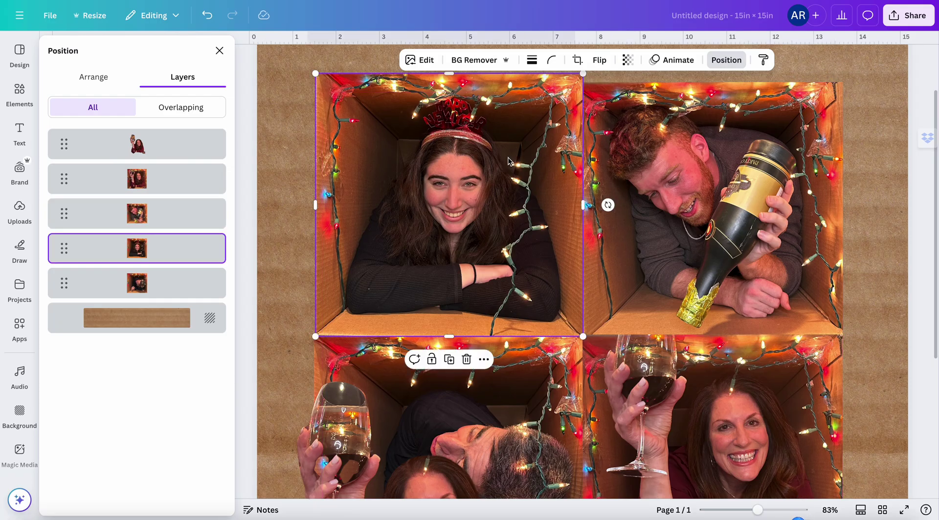
drag(314, 75, 323, 84)
Step: Move the woman's cutout up over the headband woman's photo, clear of the lying man's box
scroll(337, 168, down, 3)
drag(337, 319, 347, 224)
scroll(347, 224, up, 3)
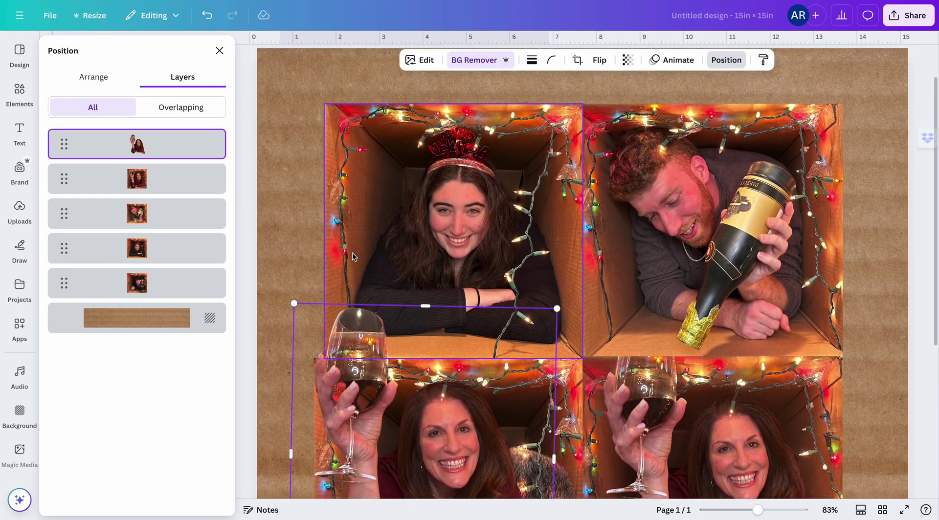
drag(353, 369, 351, 114)
scroll(351, 113, down, 2)
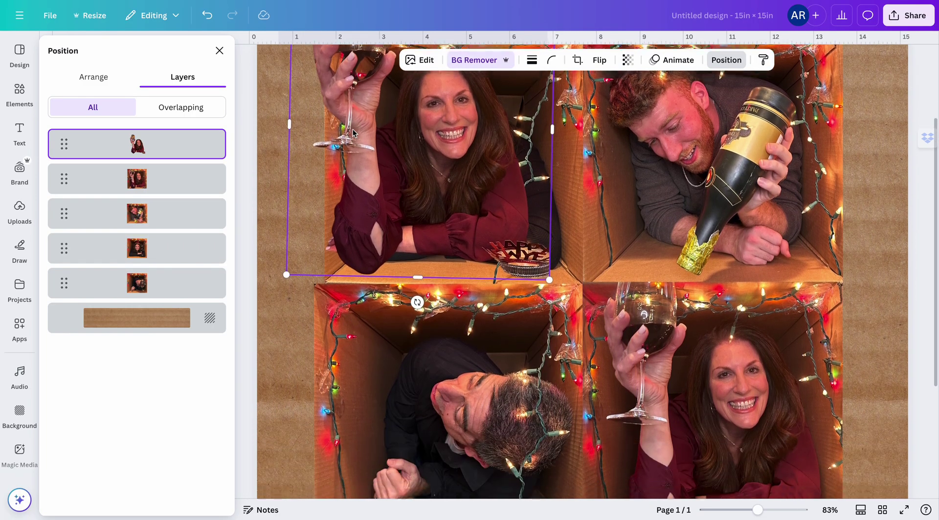
scroll(384, 146, up, 2)
scroll(385, 145, up, 1)
drag(372, 201, 323, 111)
scroll(426, 265, down, 4)
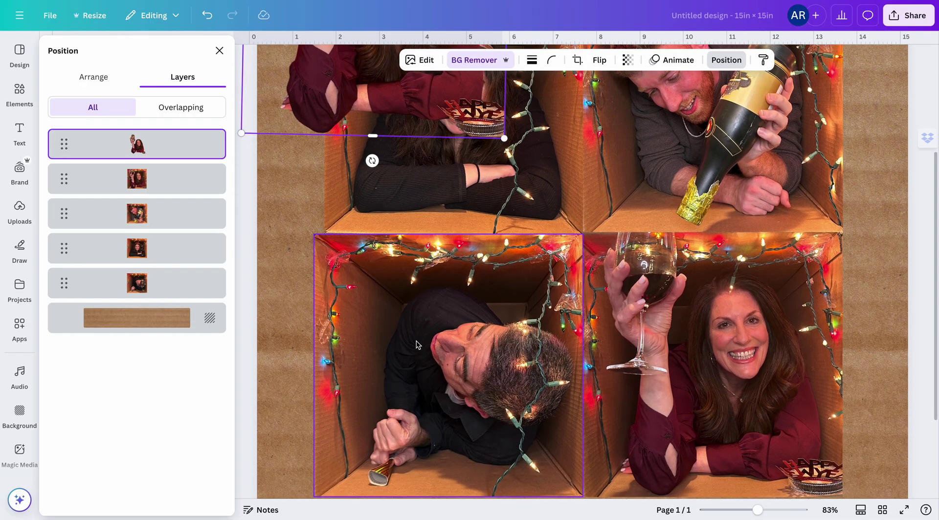
Step: Crop the lying man's outer edge in line with the photo above, and fine-tune the outer edge of the original wine-glass photo
click(419, 345)
drag(311, 239, 321, 239)
scroll(436, 273, down, 2)
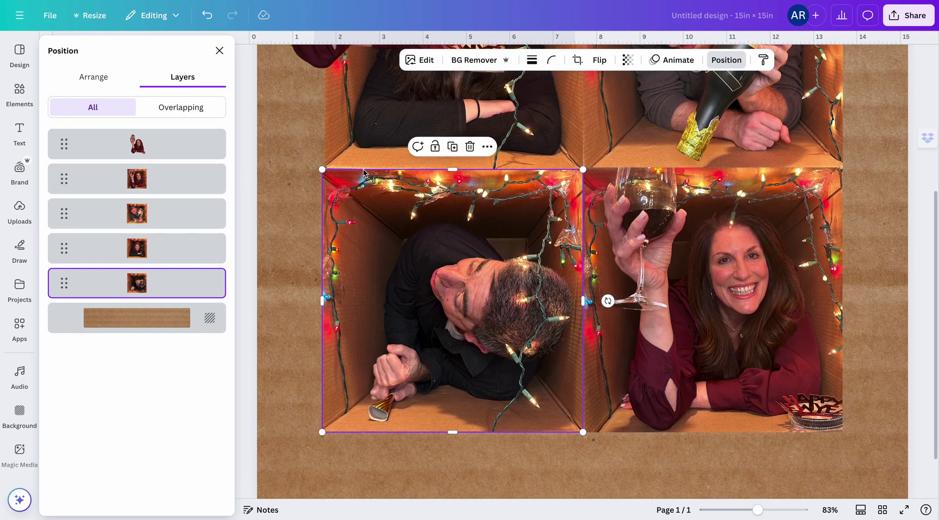
scroll(368, 166, up, 3)
scroll(368, 166, down, 1)
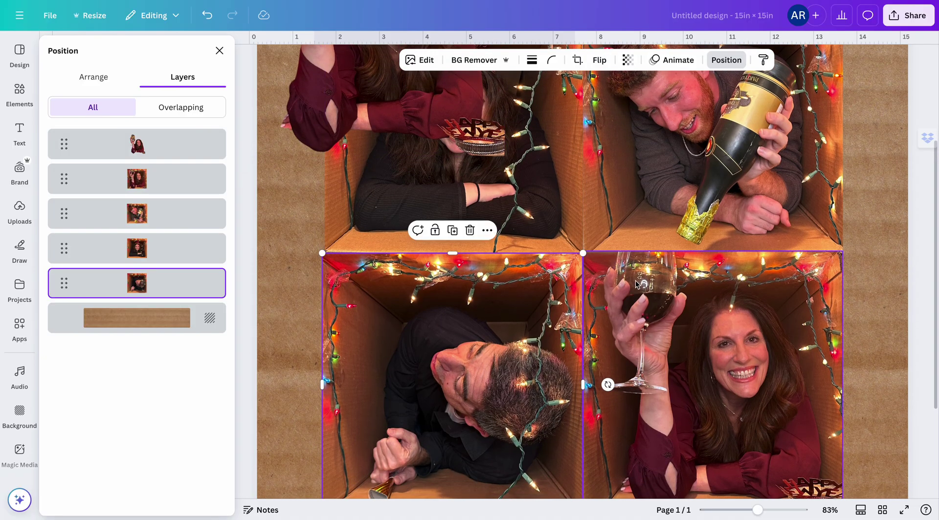
click(717, 330)
drag(845, 382, 846, 382)
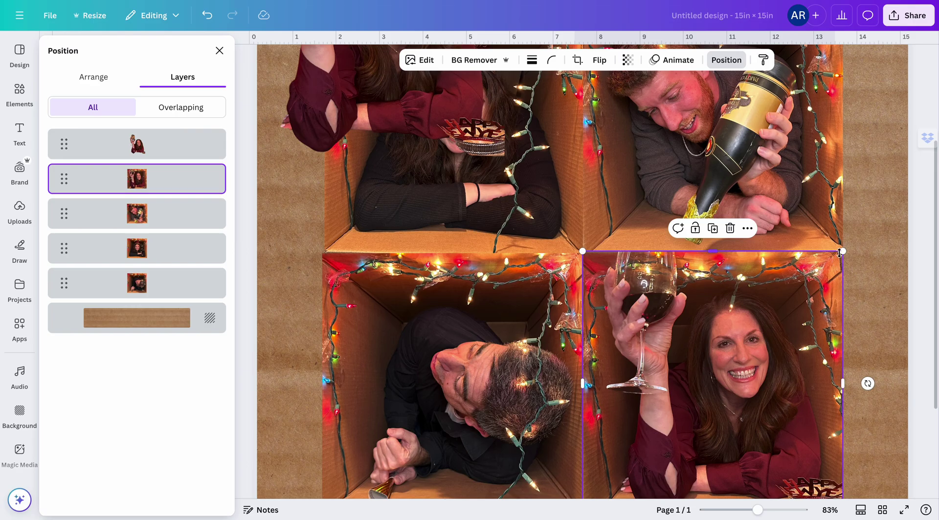
Step: Move the woman's cutout back over the original wine-glass photo, straighten it to 0°, and align the two images exactly
scroll(784, 299, up, 3)
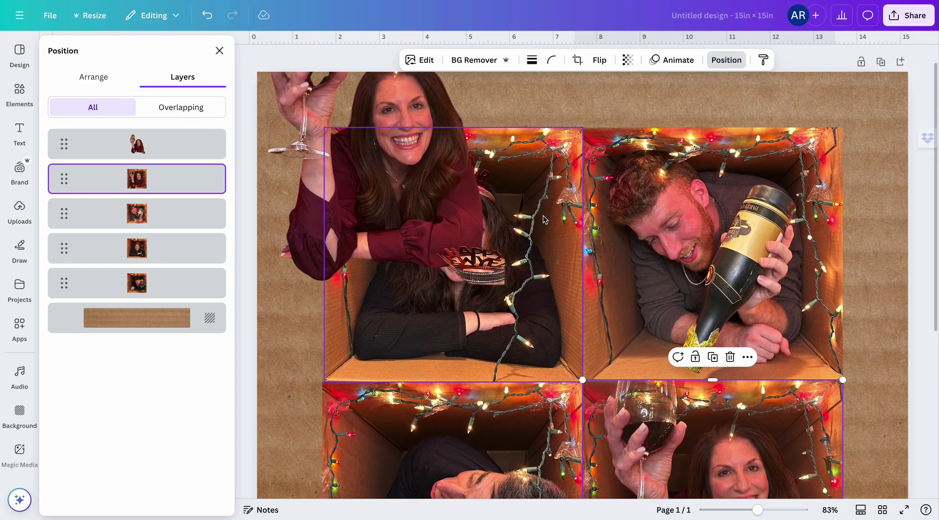
drag(396, 142, 582, 281)
scroll(581, 281, down, 2)
scroll(581, 281, down, 2)
drag(572, 142, 727, 401)
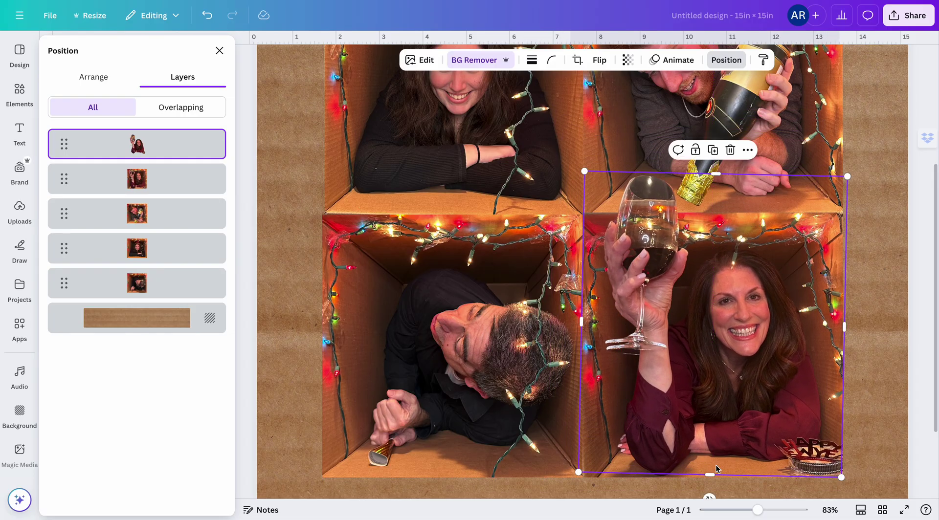
scroll(716, 465, down, 1)
drag(709, 478, 710, 478)
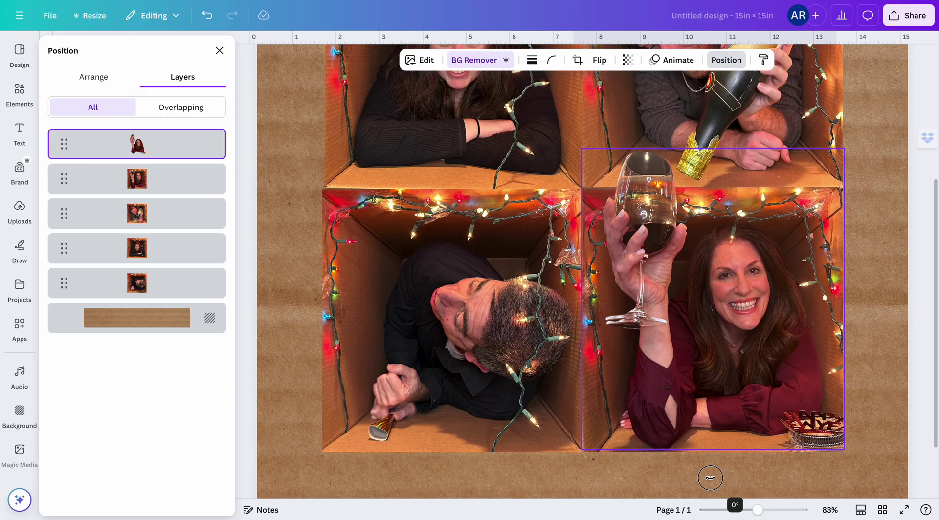
drag(710, 478, 710, 478)
drag(697, 350, 695, 353)
Step: Close the layer list, select all the photos together with the cutout, and group them
scroll(744, 238, up, 1)
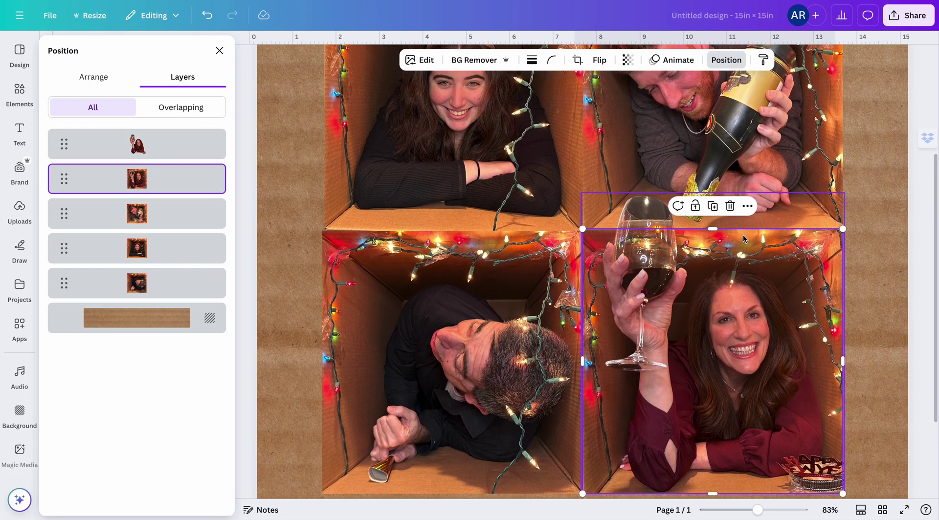
scroll(743, 239, down, 4)
scroll(743, 239, down, 1)
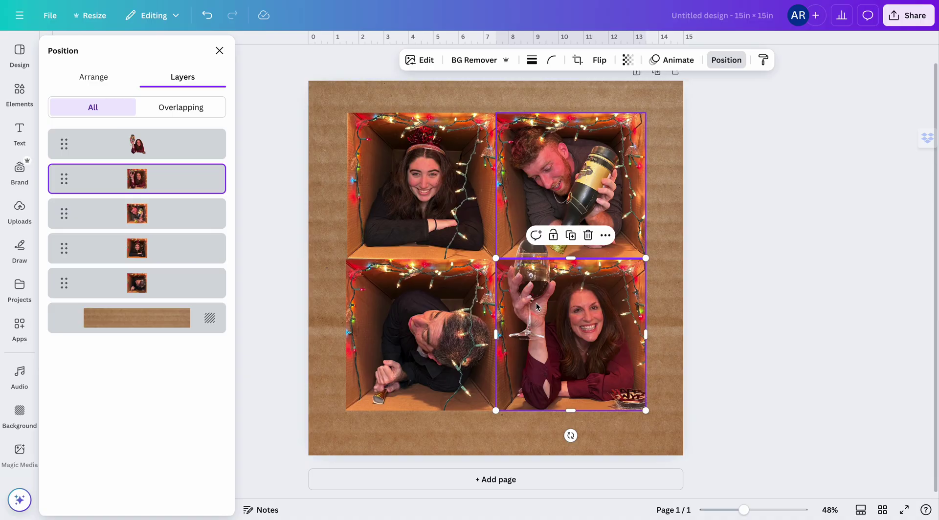
click(737, 342)
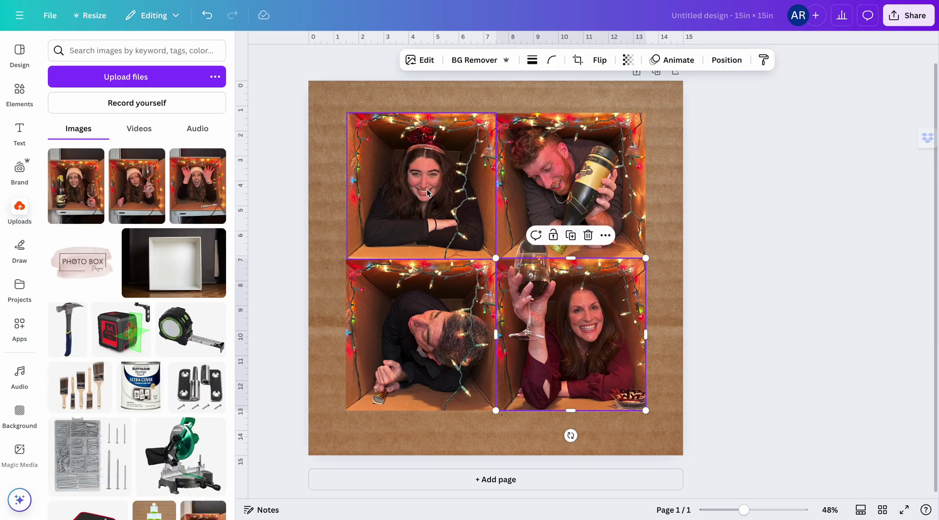
key(ctrl+a)
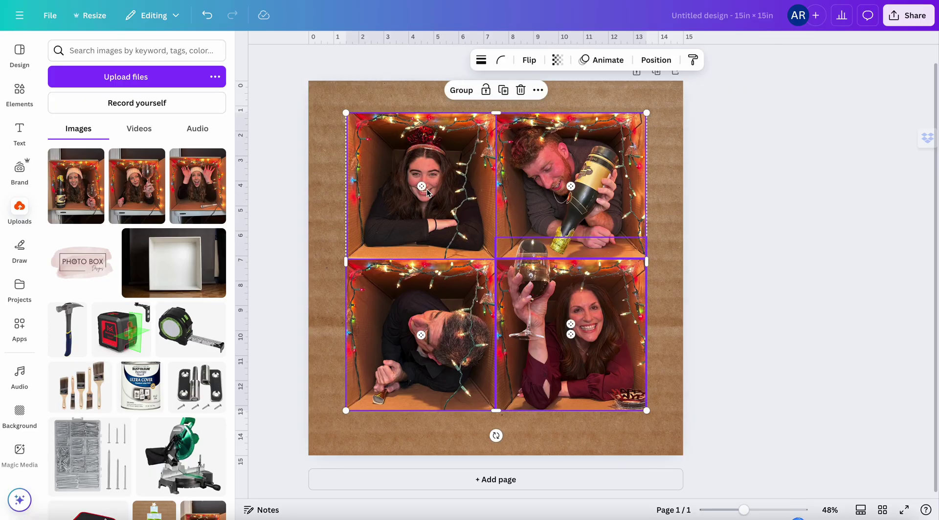
click(461, 90)
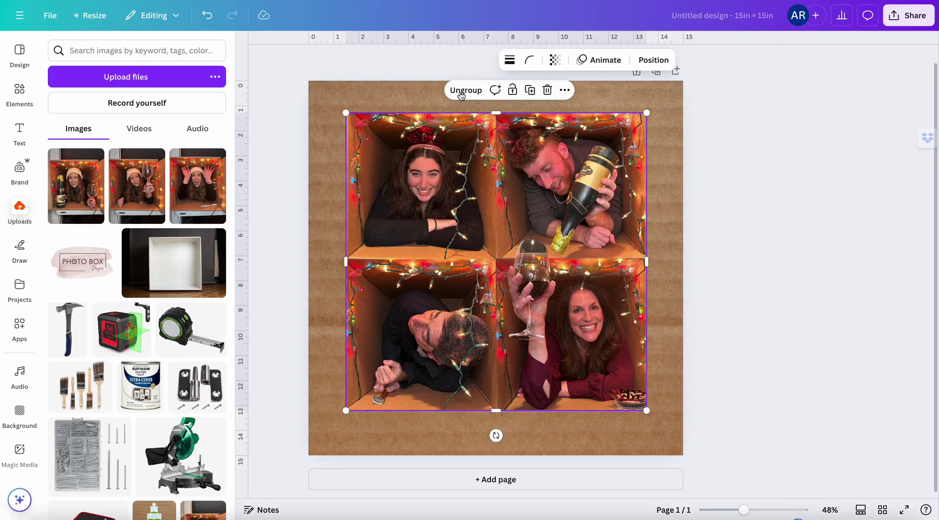
Step: Enlarge the grouped photo grid until only a narrow cardboard border remains, and centre it on the page
drag(345, 114, 324, 92)
drag(646, 411, 676, 441)
drag(550, 326, 542, 324)
drag(672, 442, 675, 446)
drag(542, 312, 549, 314)
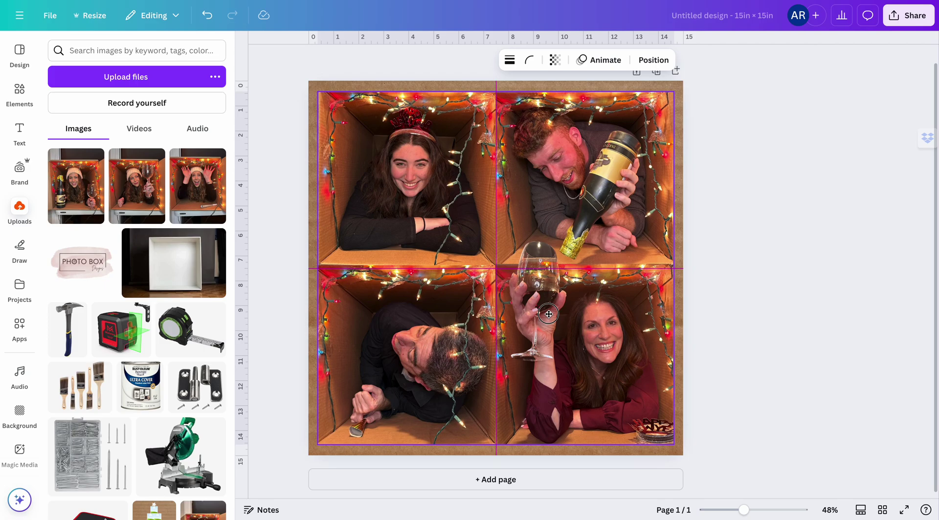
drag(548, 314, 549, 314)
click(752, 219)
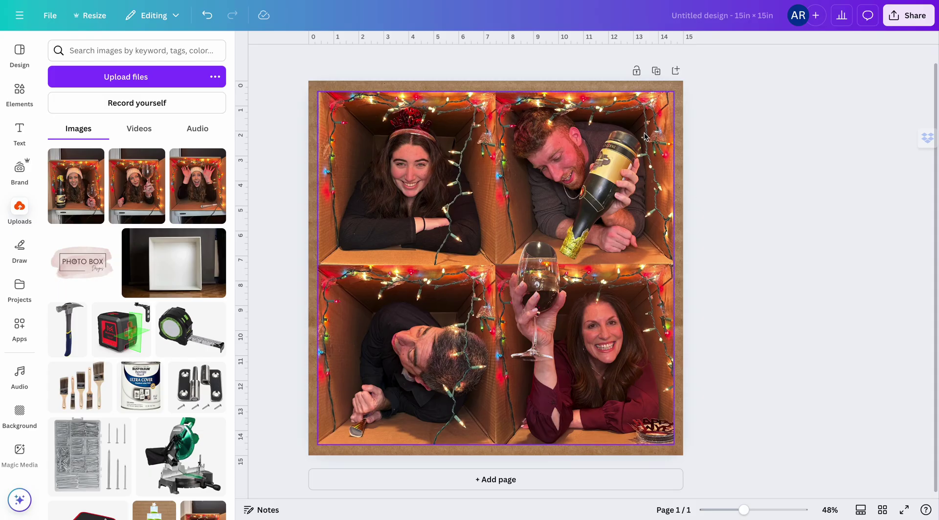
Step: Adjust the cardboard background's white balance to temperature 90 and tint 29 to match the boxes
click(681, 90)
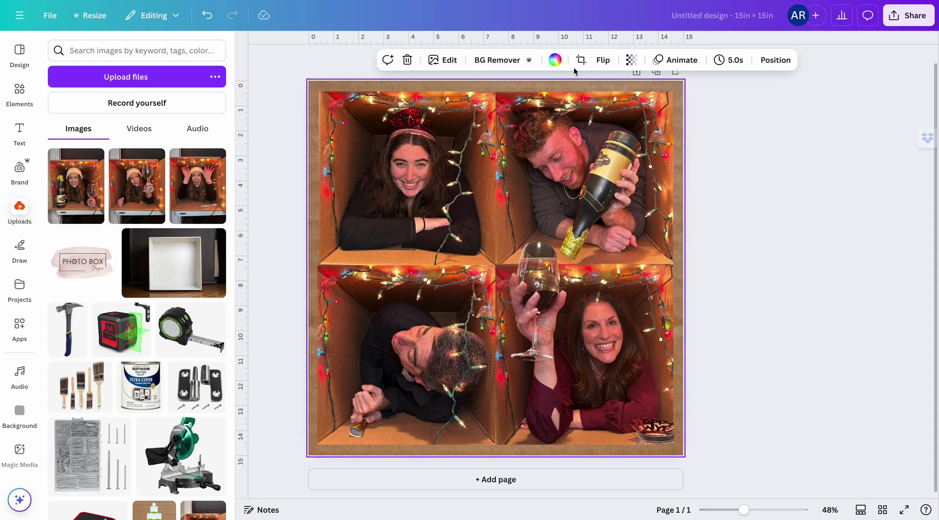
click(448, 62)
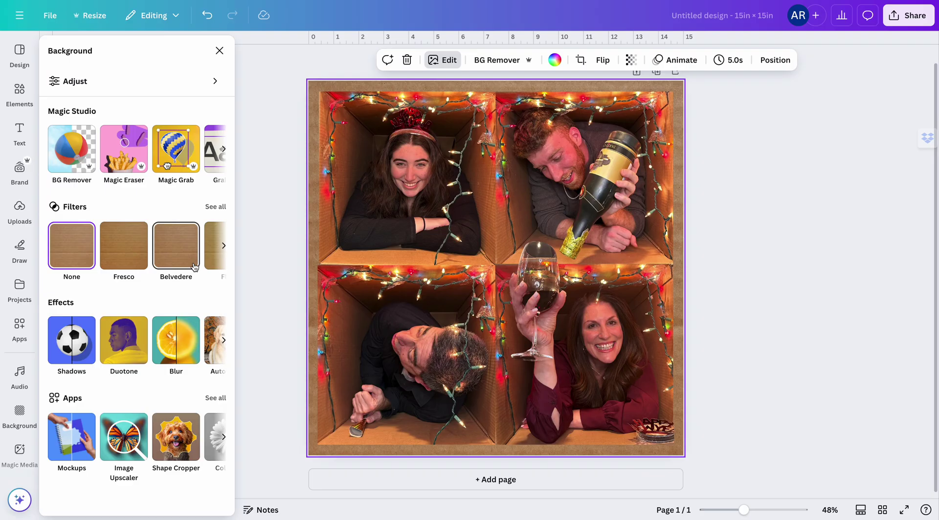
click(101, 86)
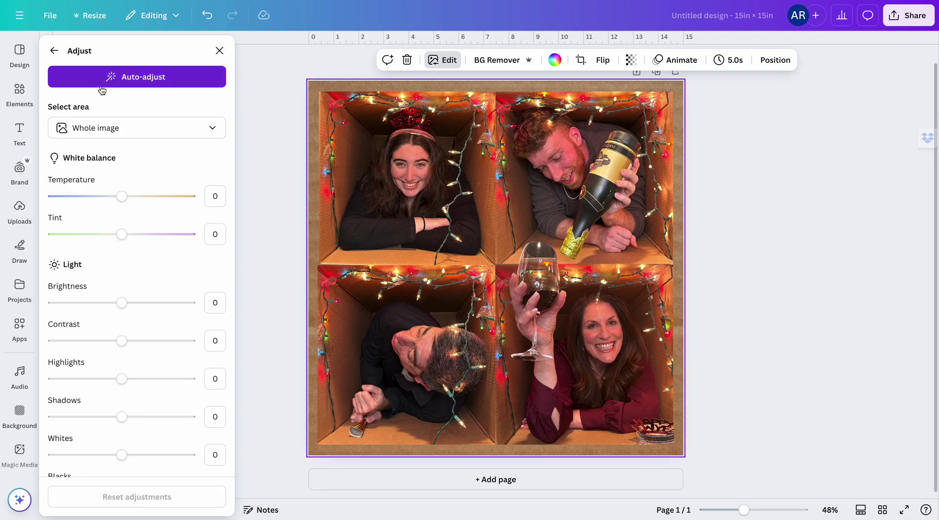
click(122, 197)
drag(123, 199, 180, 208)
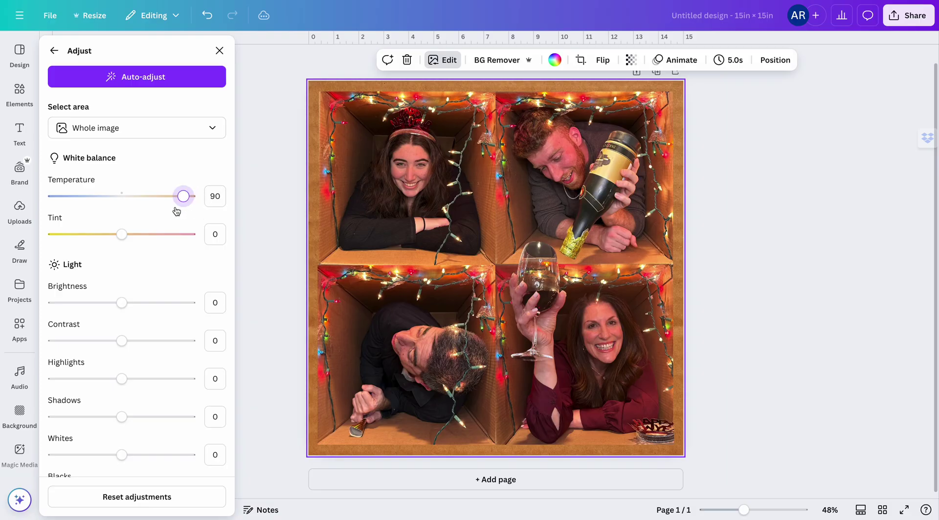
drag(123, 238, 141, 238)
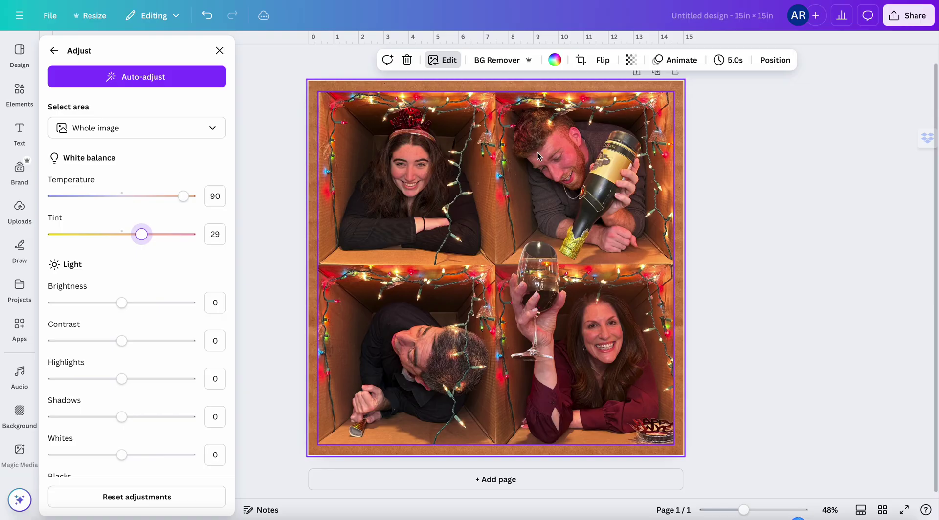
key(Escape)
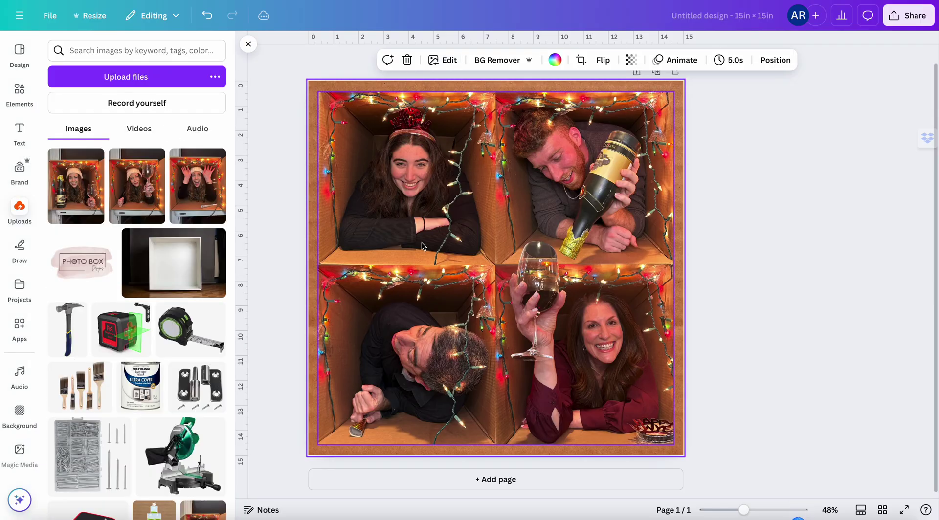
scroll(439, 251, down, 2)
scroll(439, 248, down, 1)
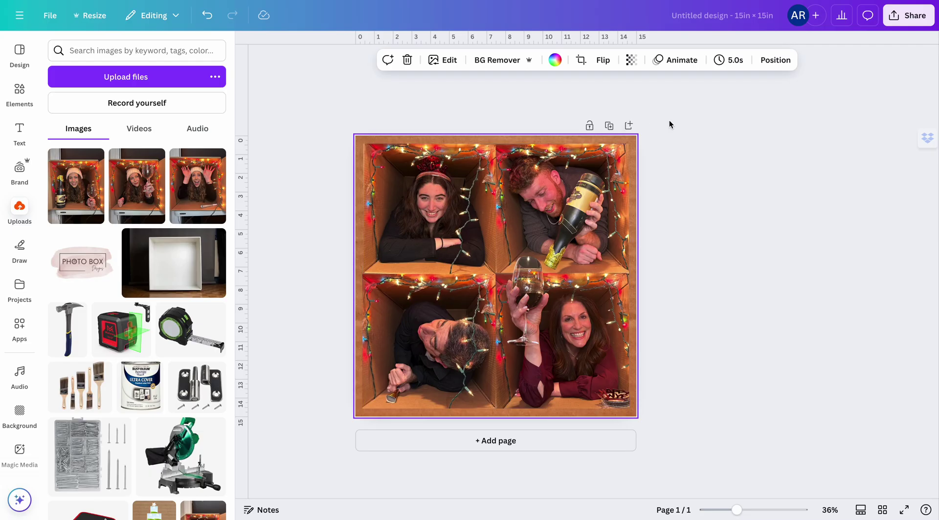
click(907, 20)
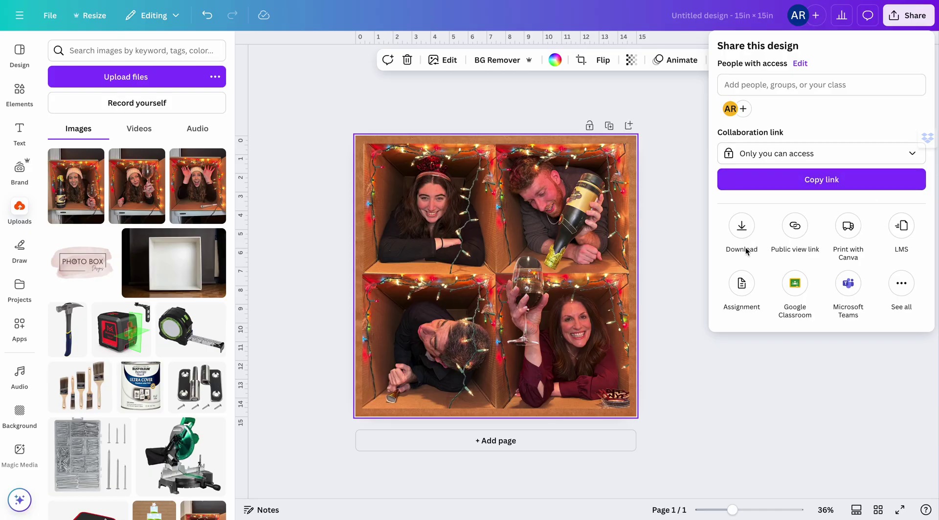
click(742, 229)
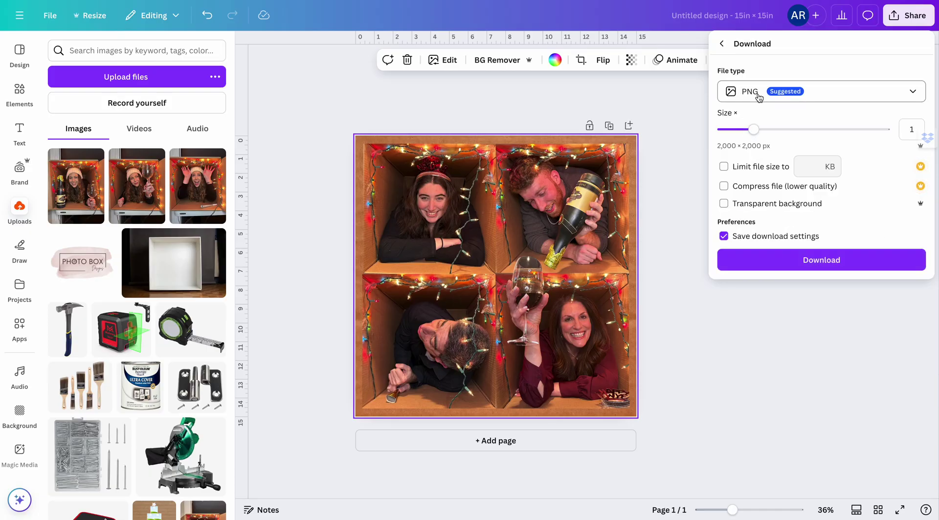
click(752, 93)
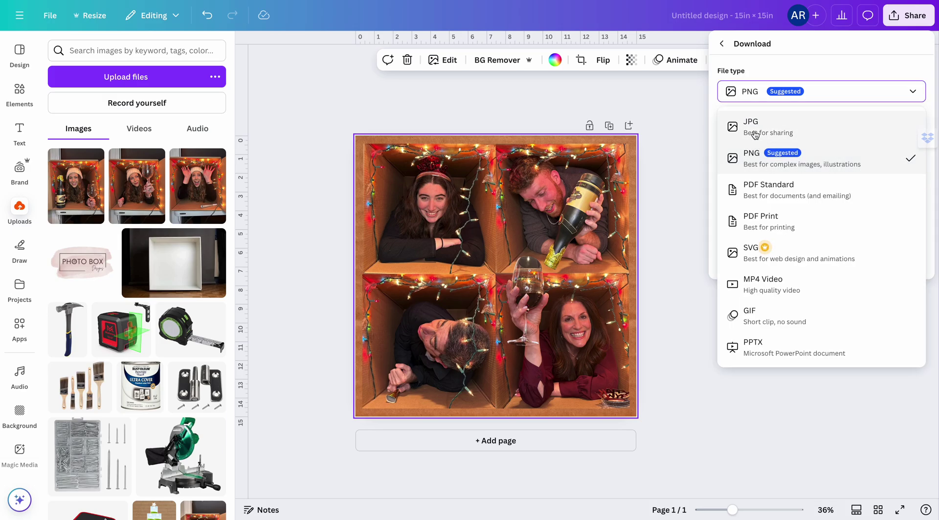
click(697, 116)
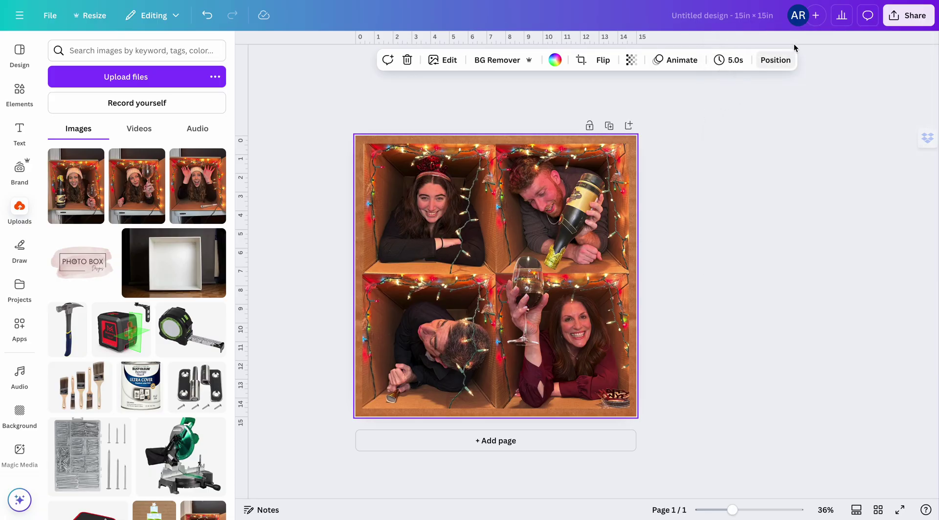
Step: Open the download settings for the design and set the PNG size multiplier to 3.125
click(891, 20)
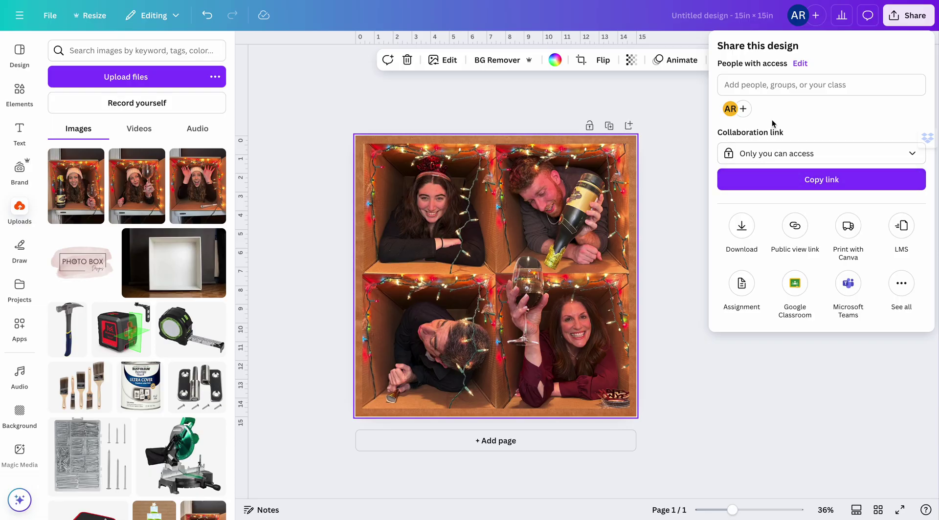
click(742, 238)
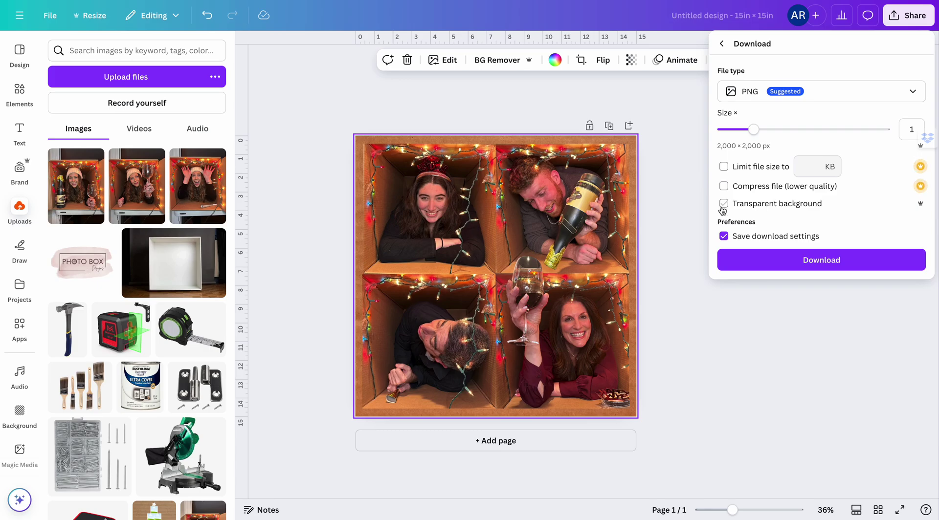
drag(753, 129, 891, 130)
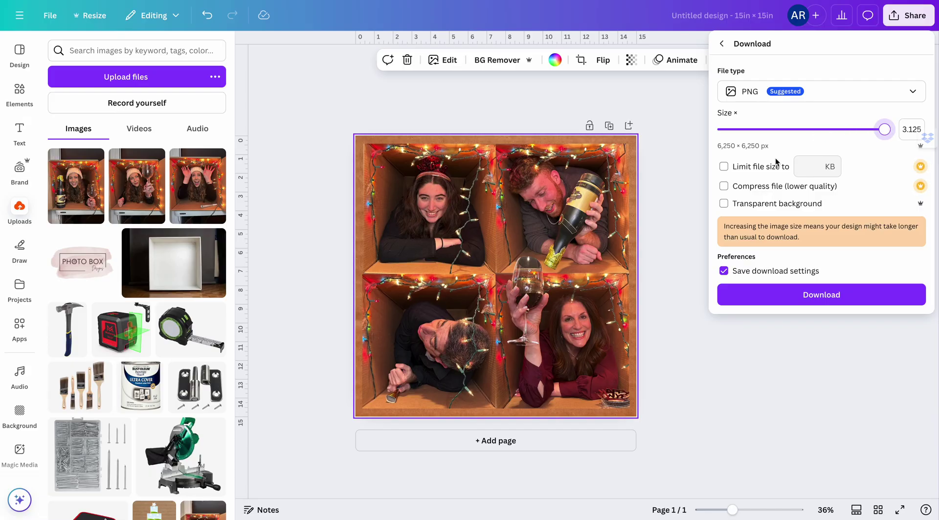
Step: Leave the download settings, clear the "cardboard" element search, and browse the categories of elements that can be added to the collage
click(683, 210)
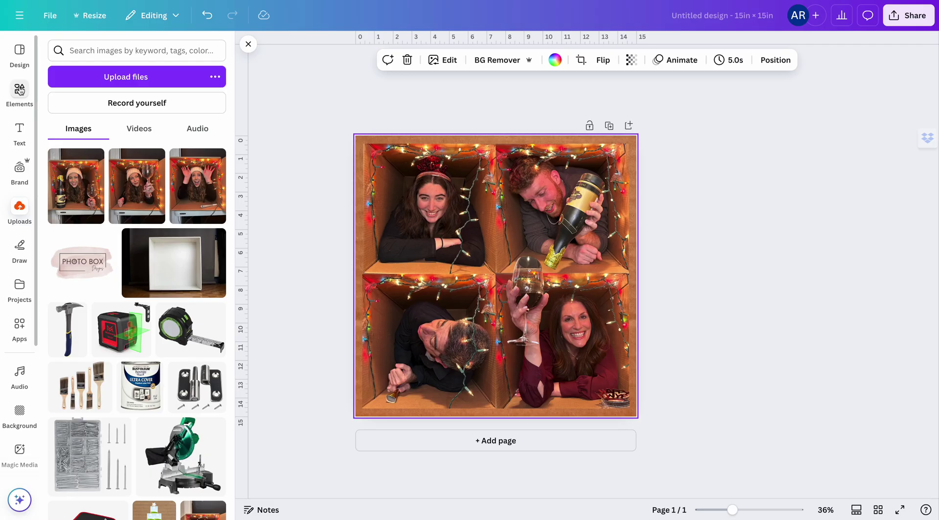
click(19, 89)
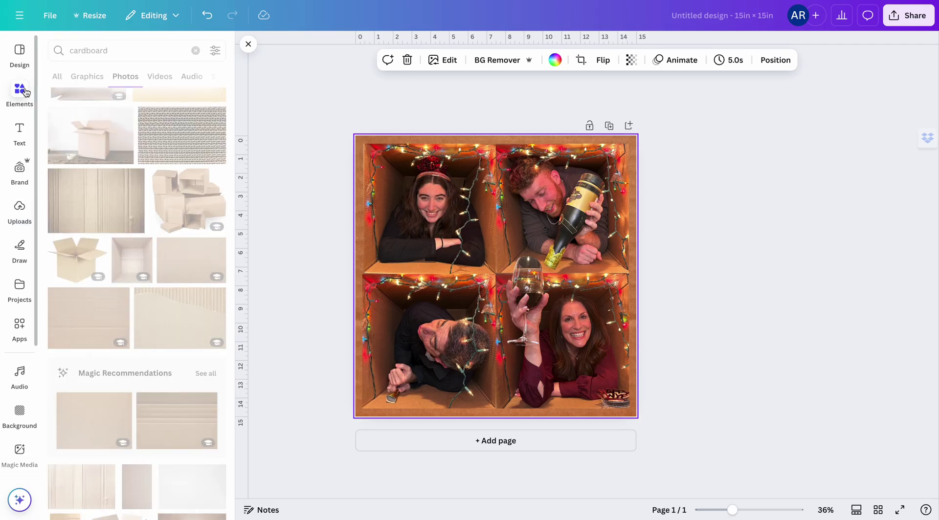
click(196, 50)
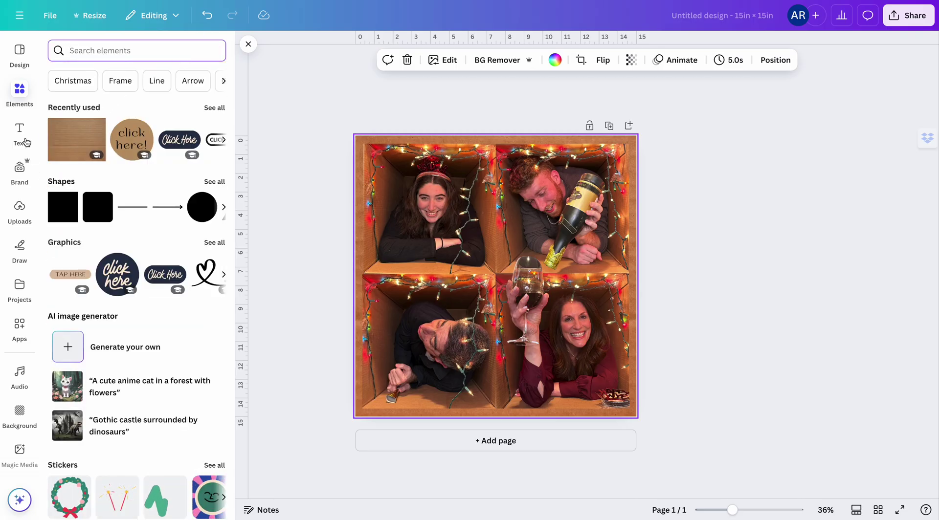
click(21, 96)
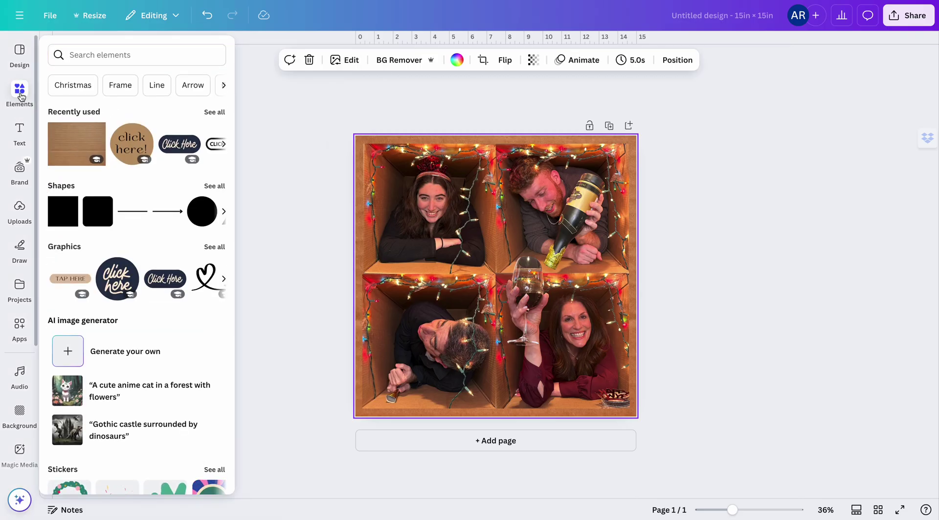
scroll(118, 176, down, 3)
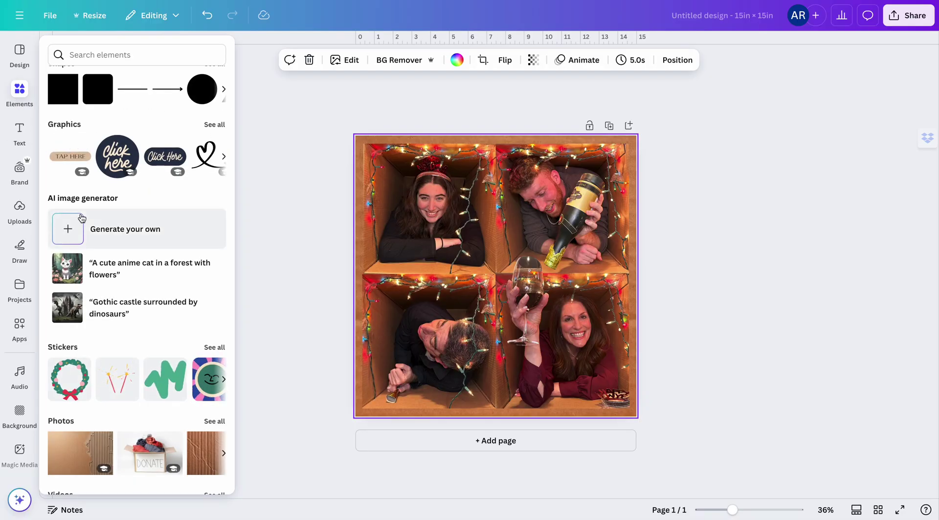
scroll(80, 217, down, 2)
scroll(82, 218, down, 2)
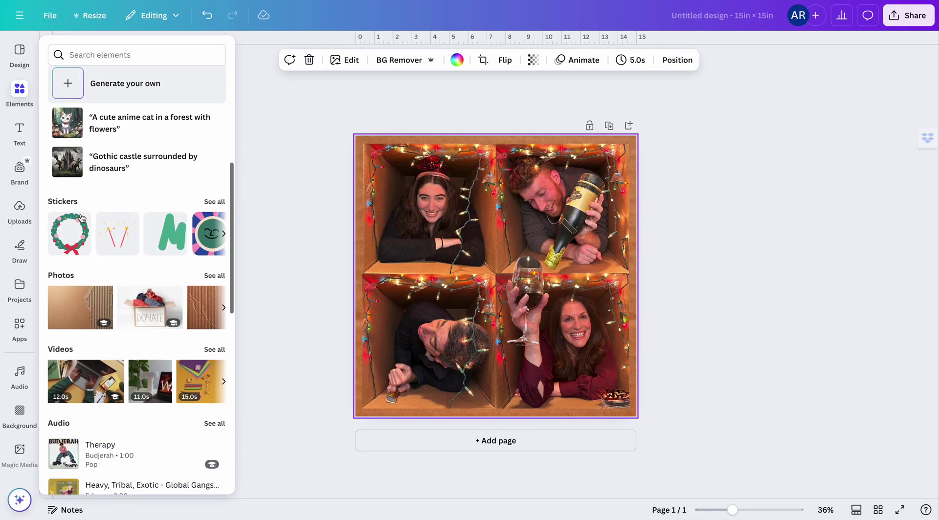
scroll(81, 288, up, 7)
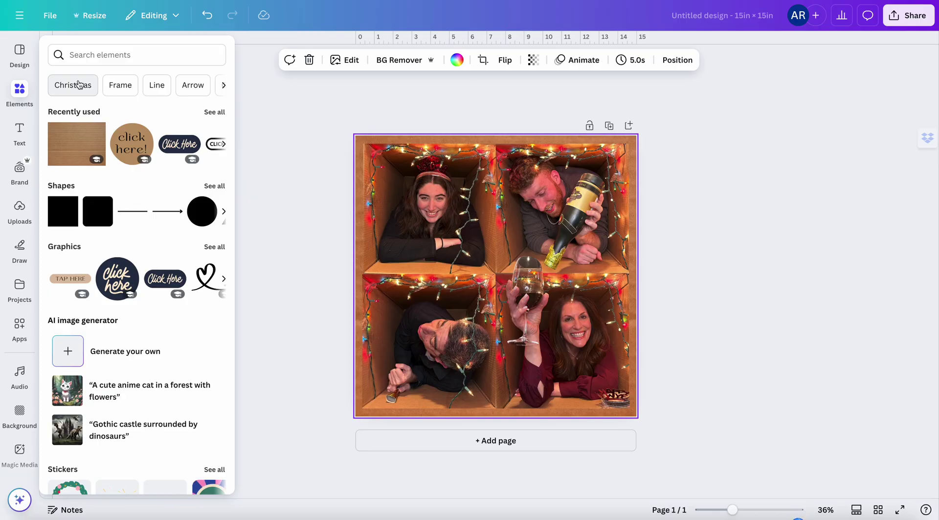
Step: Search the elements for "Snow falling" and show all the matching graphics
click(121, 56)
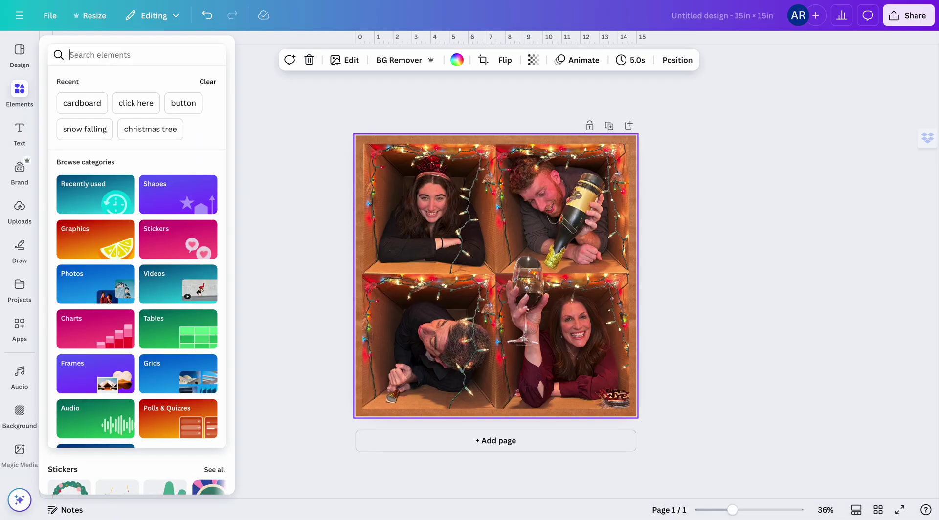
text(Snowfalling)
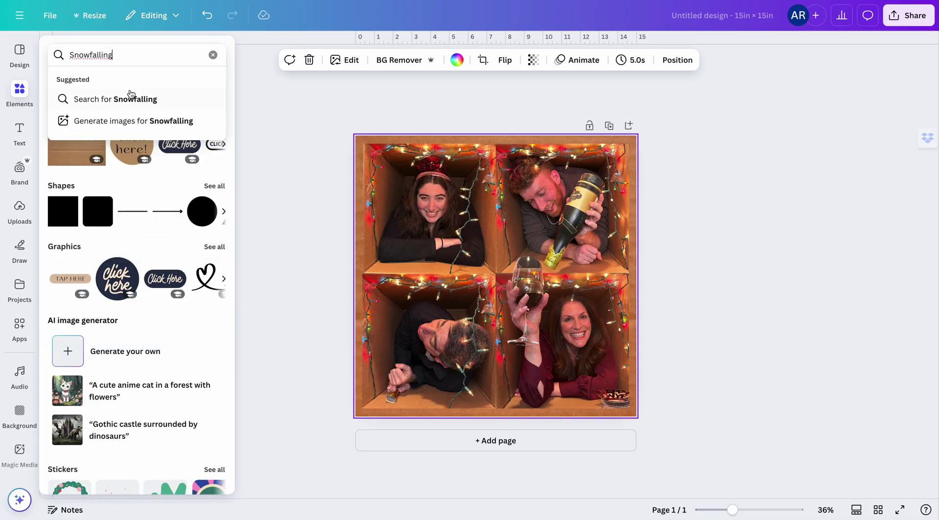
click(91, 59)
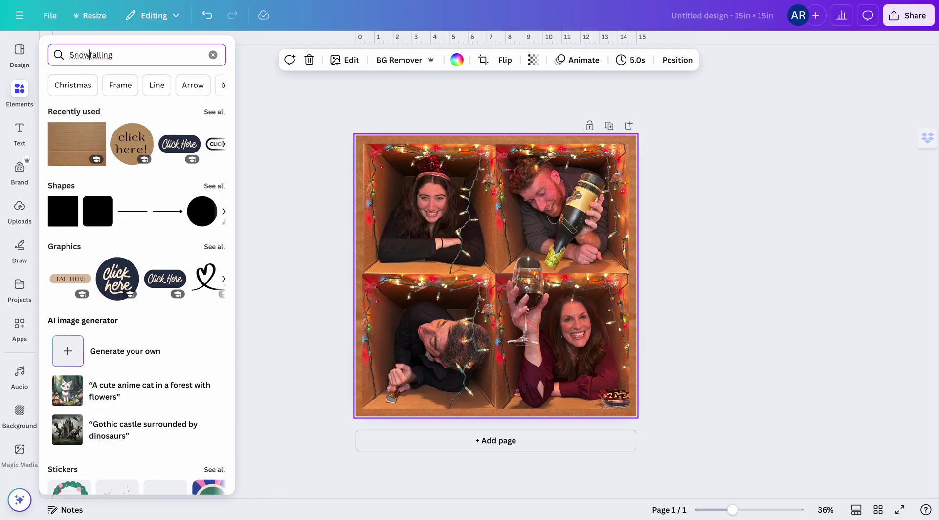
key(Return)
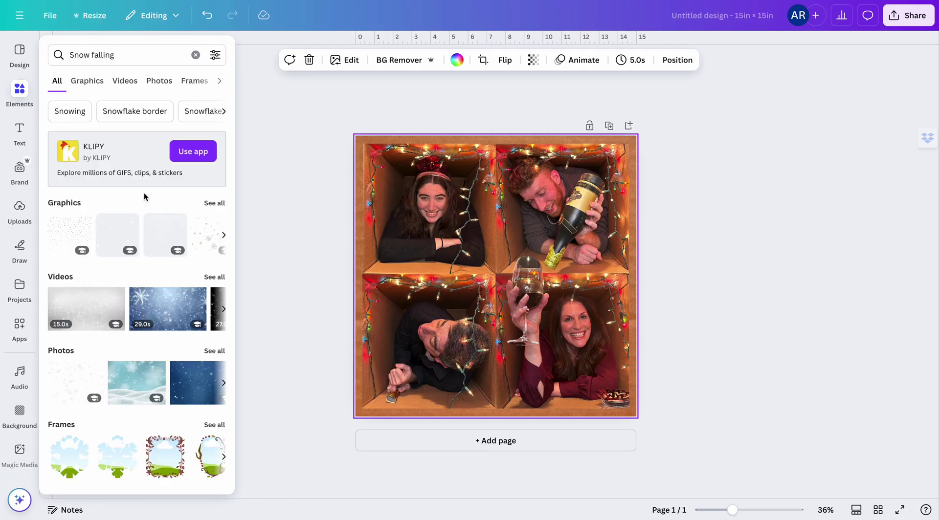
click(214, 203)
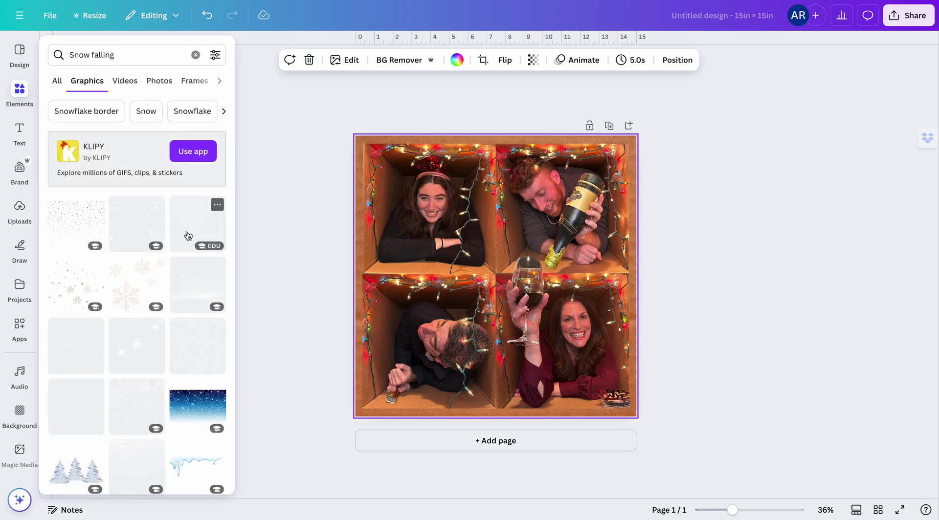
Step: Browse the snow graphics and add the animated white snowflakes graphic to the collage
scroll(173, 257, down, 1)
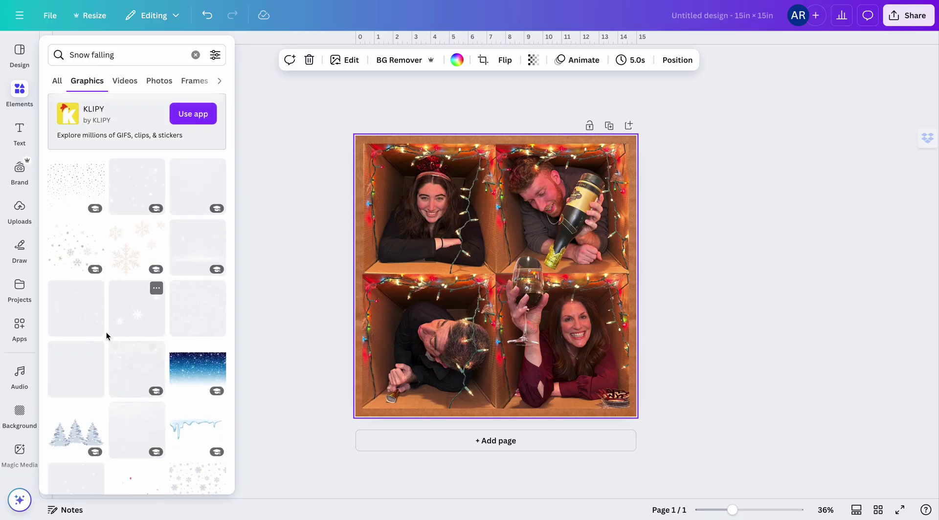
scroll(139, 337, down, 3)
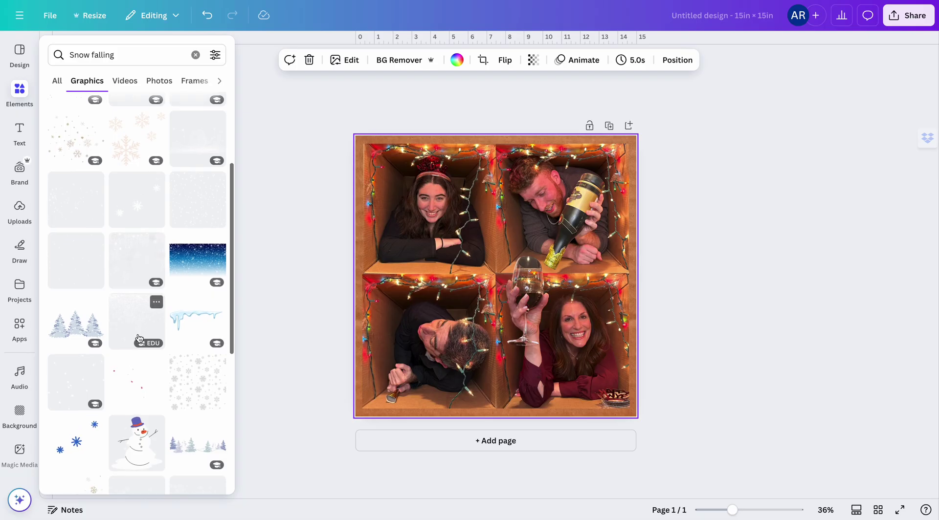
scroll(139, 338, down, 2)
scroll(139, 337, down, 3)
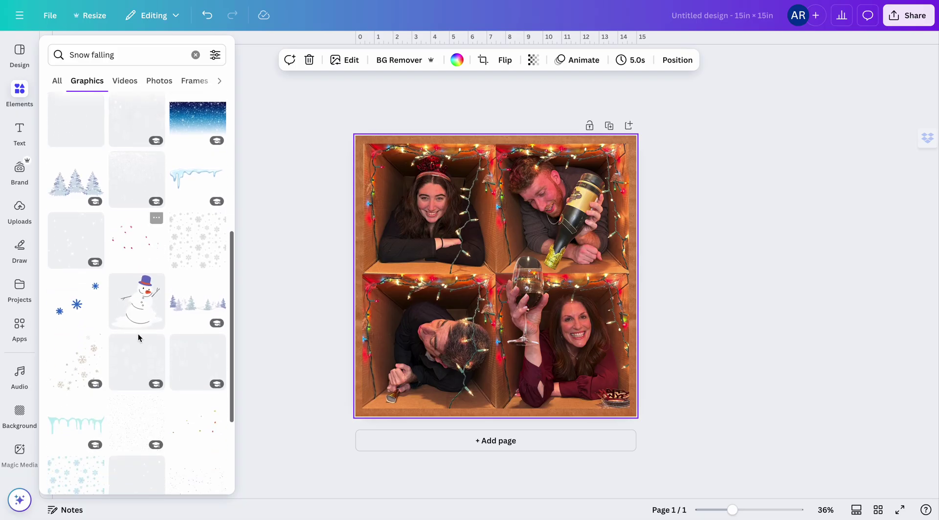
scroll(138, 337, down, 3)
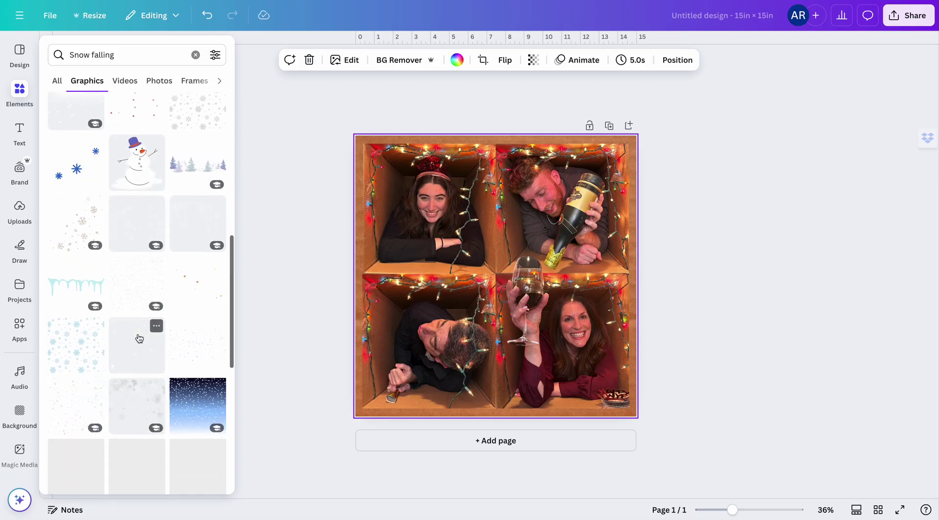
scroll(128, 400, up, 10)
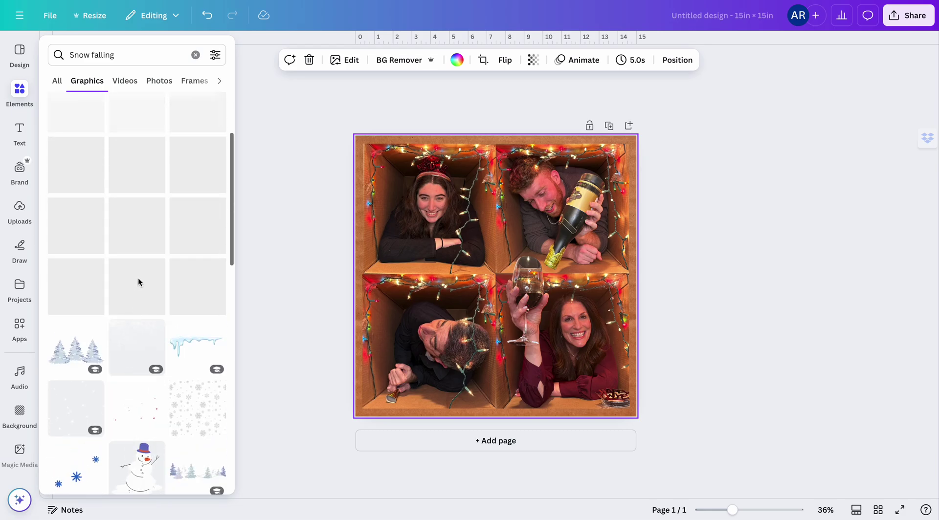
click(133, 316)
click(238, 264)
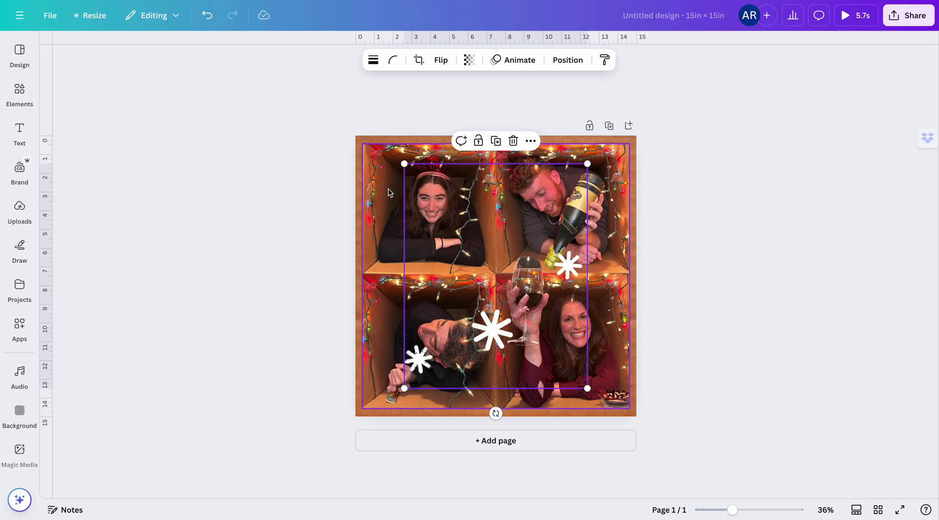
Step: Enlarge the snowflakes graphic toward the page's upper-left corner, duplicate it, and place the copy over the lower-right part of the collage
drag(405, 164, 358, 168)
drag(489, 248, 464, 239)
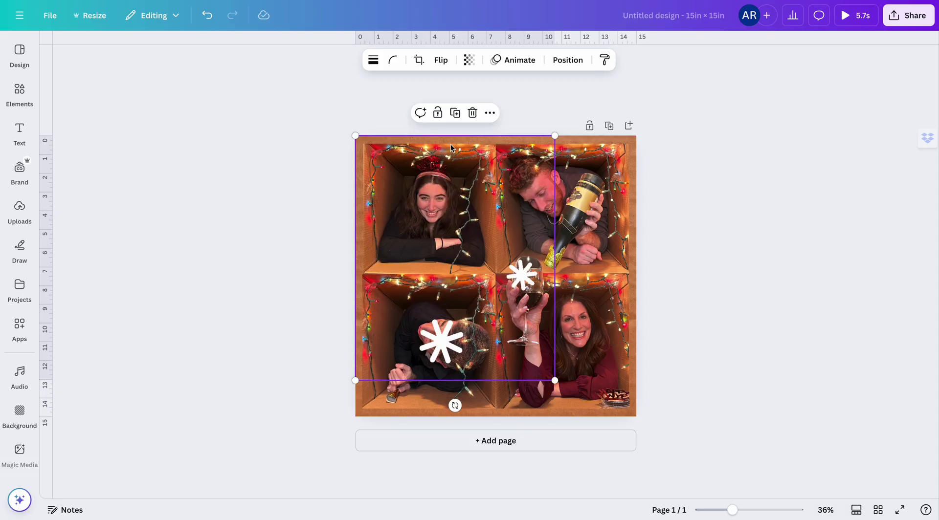
click(455, 113)
drag(494, 206, 536, 246)
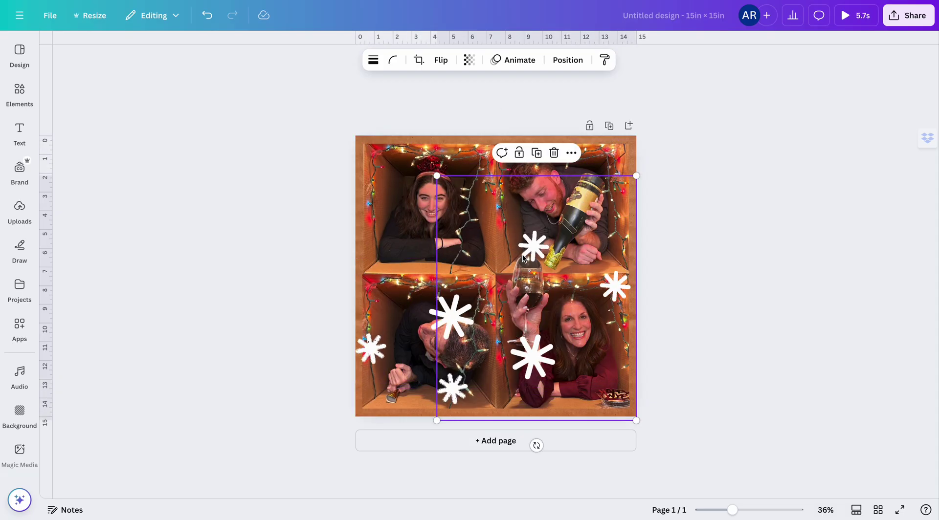
Step: Delete both snowflakes graphics from the collage
key(Escape)
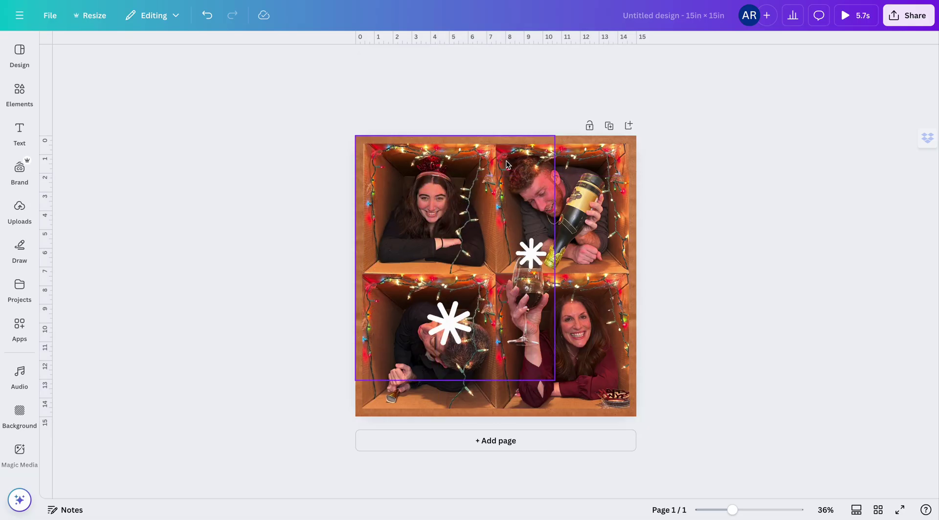
click(476, 181)
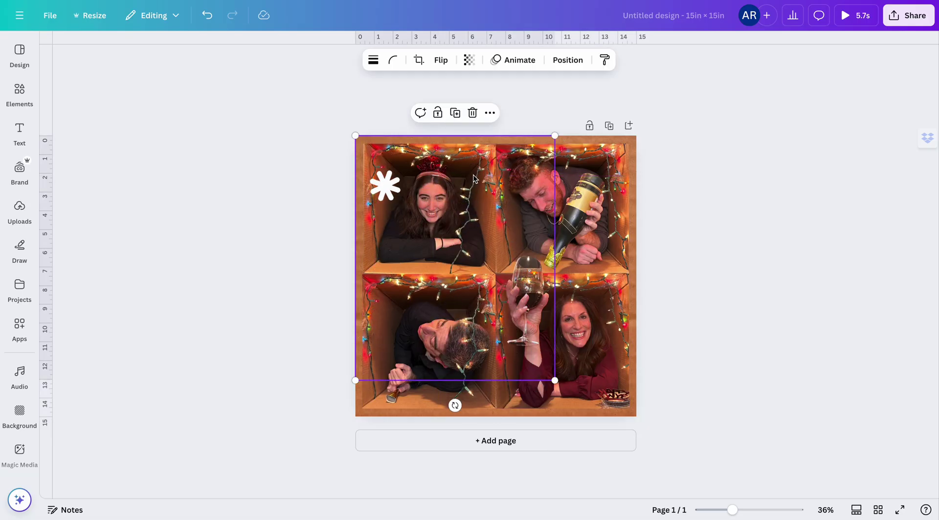
click(472, 111)
Step: Add a Brand Kit subheading to the collage with the text "Mery Christmas"
click(20, 132)
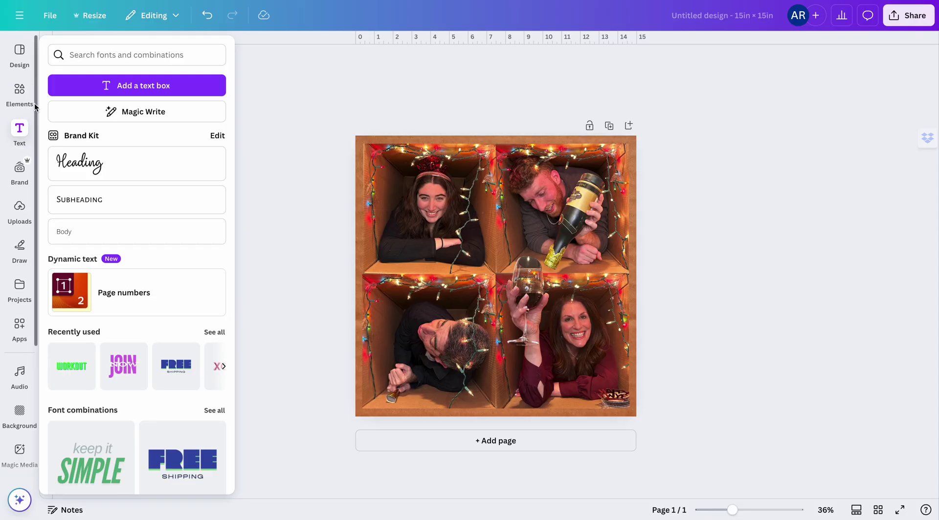
click(22, 92)
click(19, 131)
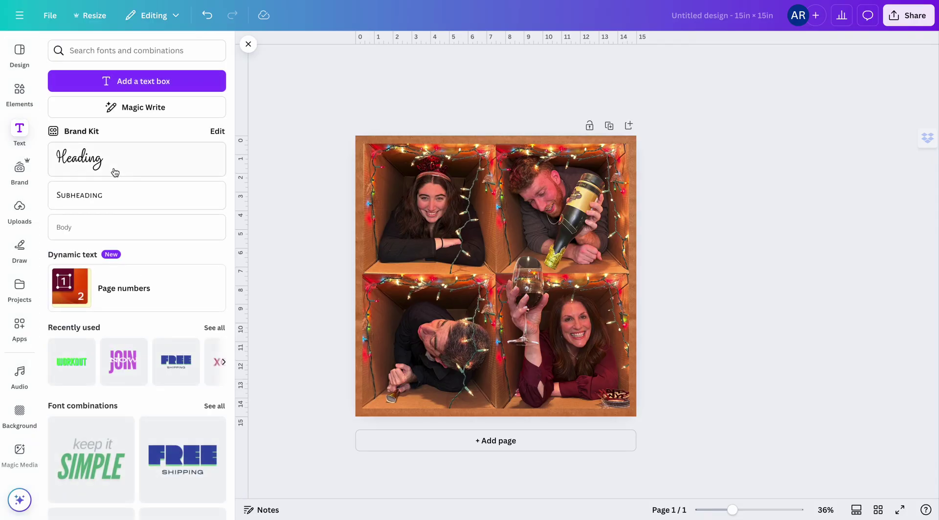
click(98, 194)
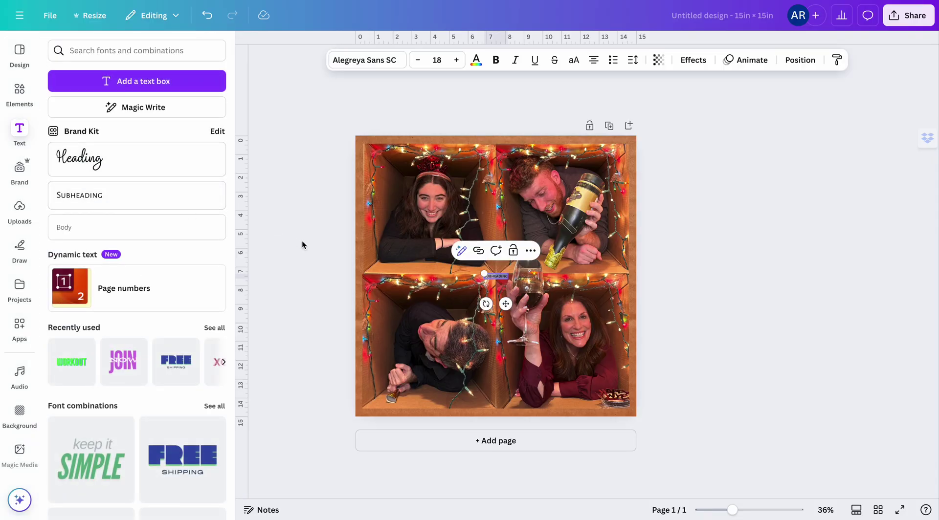
text(MERRY CHRISTMAS)
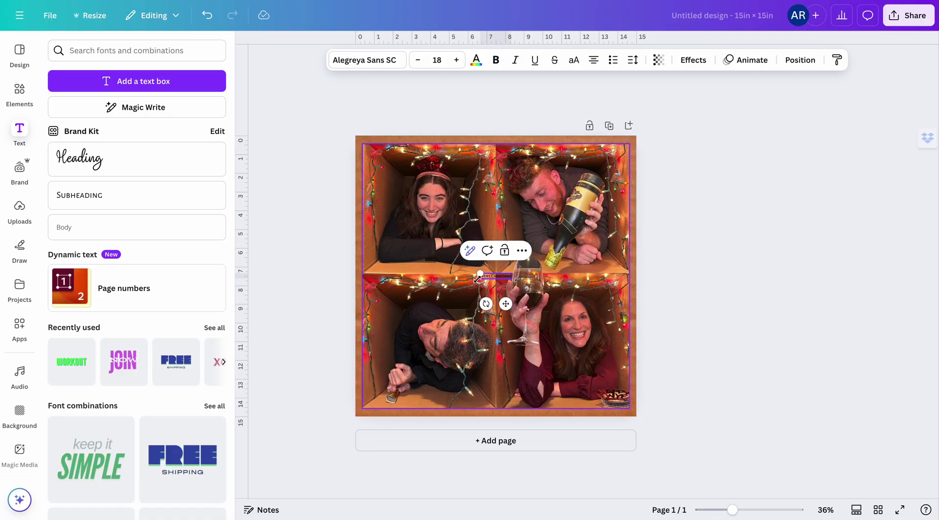
Step: Set the font size of the "Mery Christmas" text to 100
triple_click(494, 276)
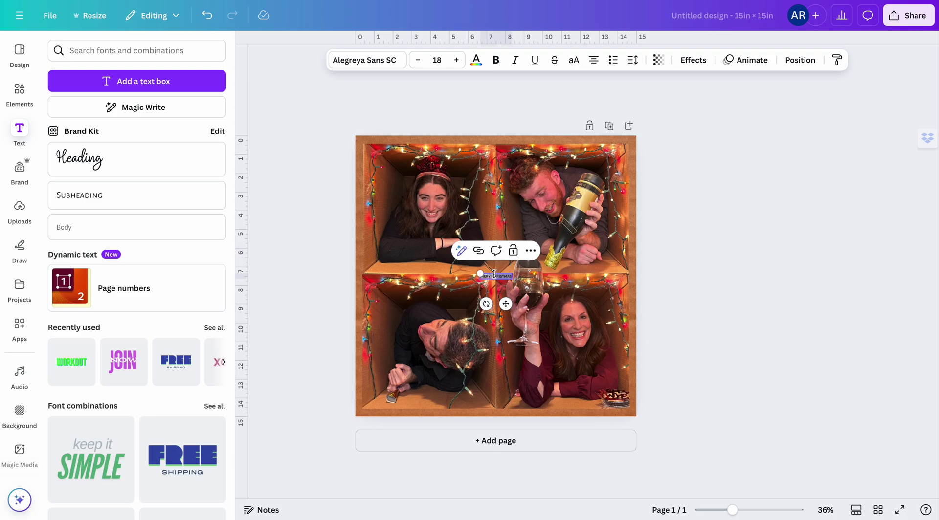
click(456, 59)
click(457, 60)
click(456, 60)
click(457, 60)
click(456, 60)
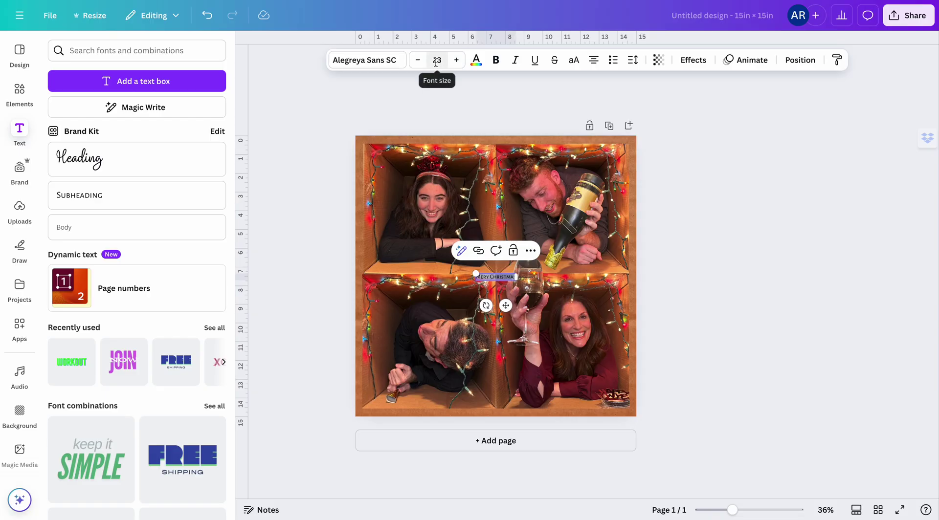
click(435, 61)
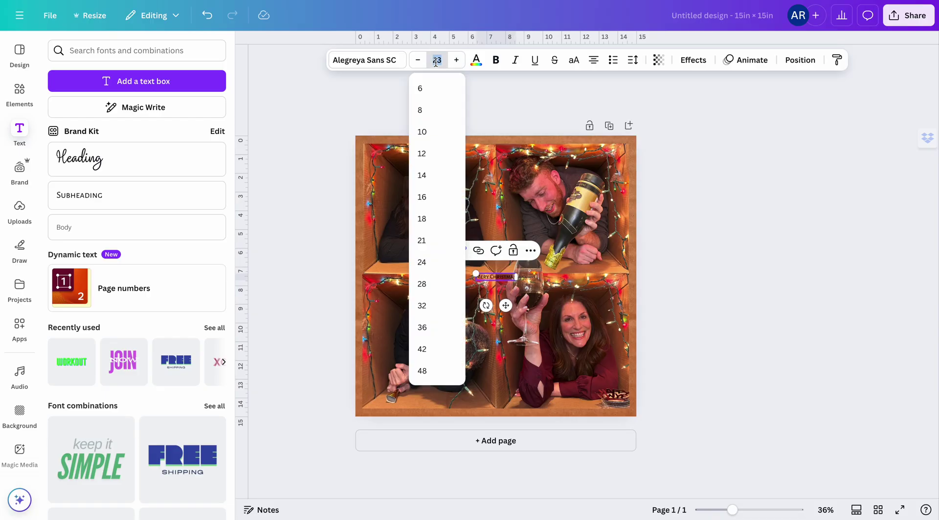
text(100)
key(Return)
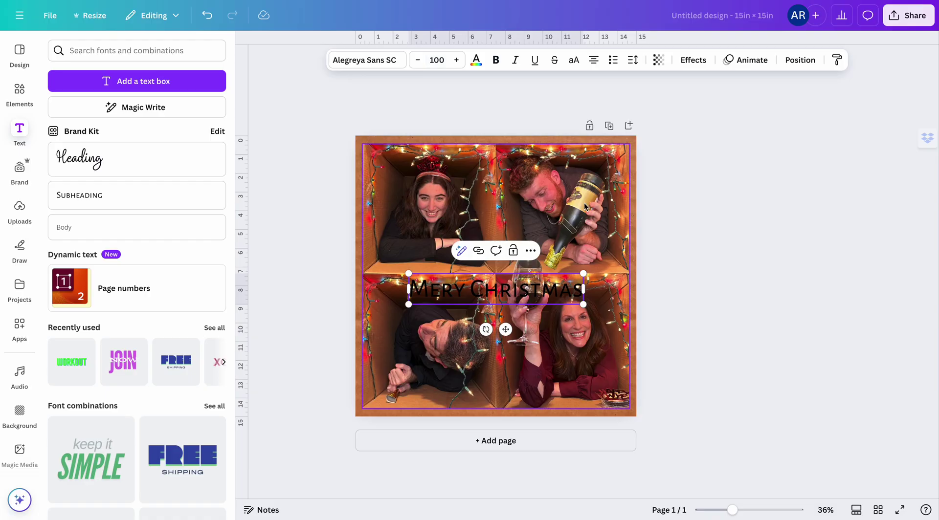
Step: Color the whole "Mery Christmas" text white and make it bold
click(509, 292)
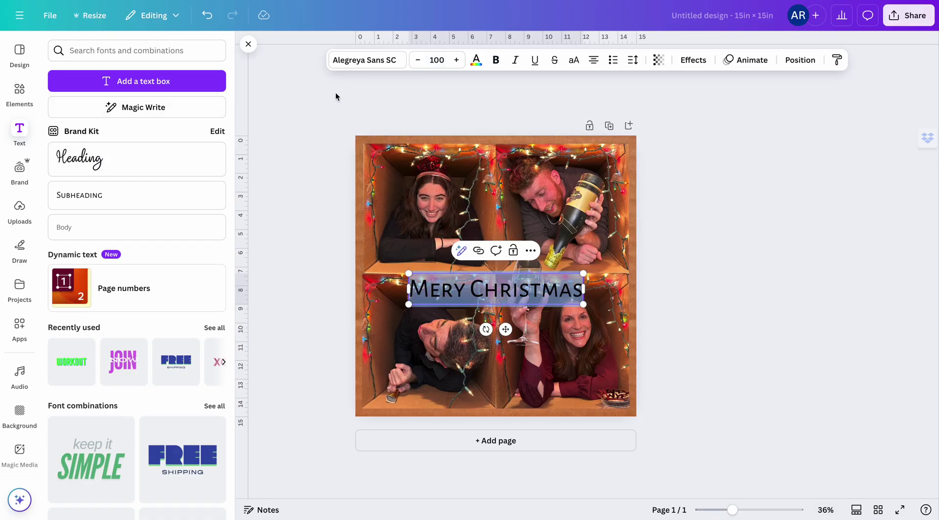
click(476, 60)
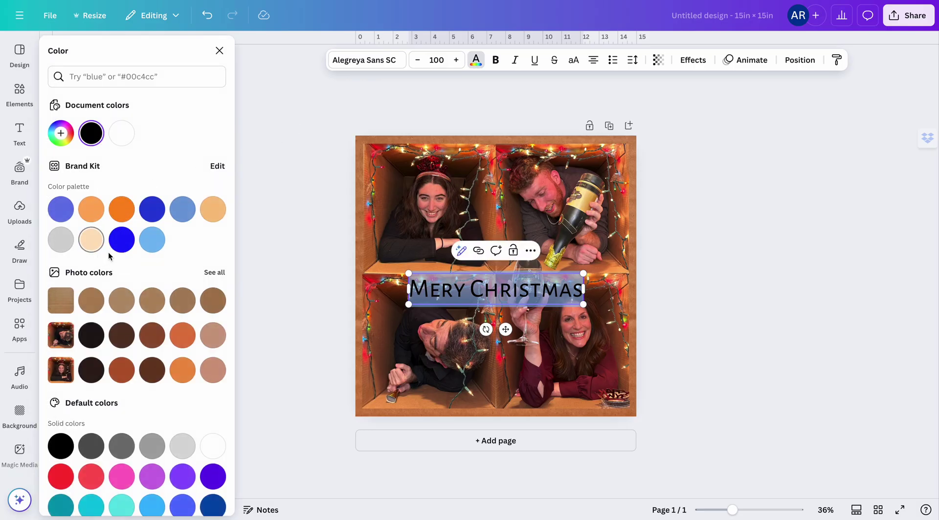
click(126, 133)
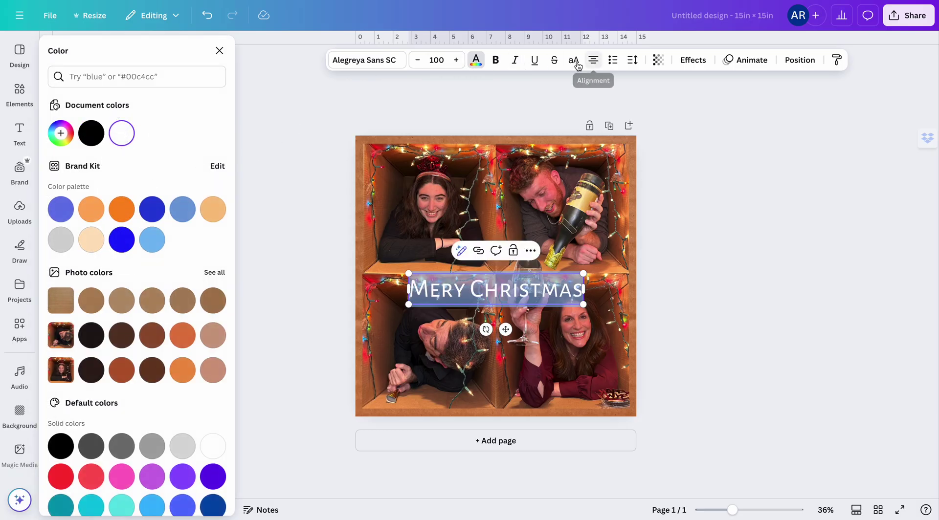
click(494, 60)
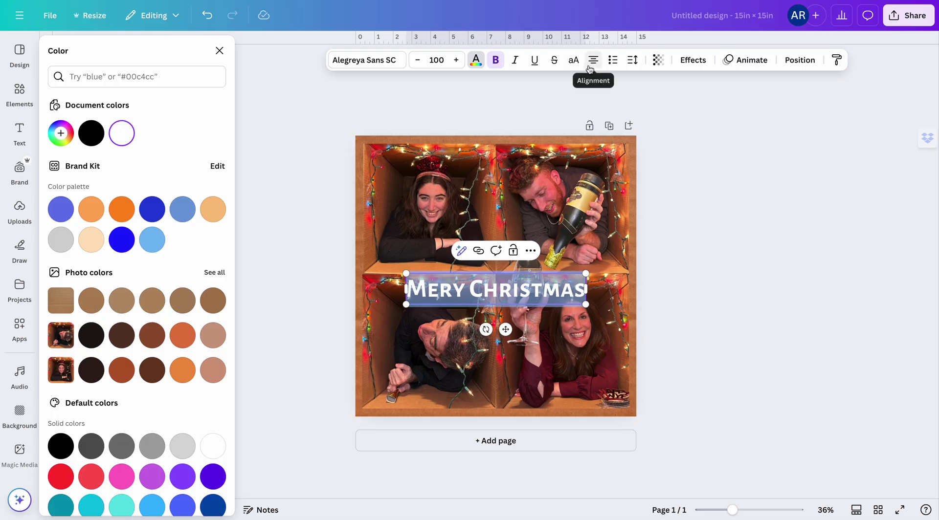
Step: Try the Splice effect on the "Mery Christmas" text and replace it with the Glitch effect
click(694, 64)
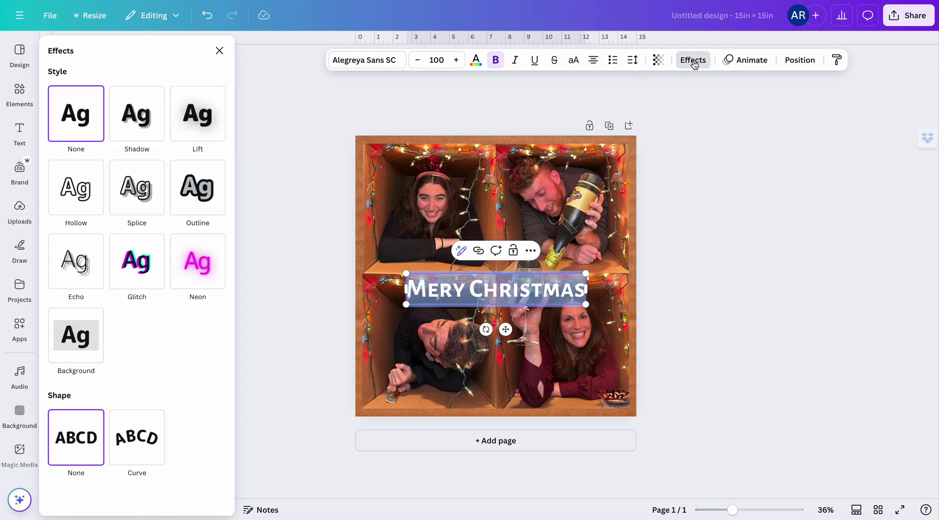
click(149, 193)
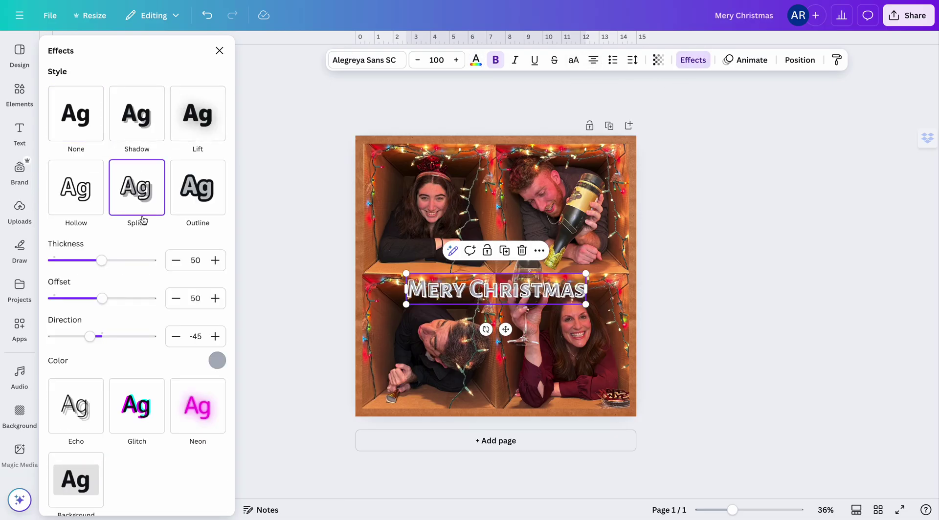
click(118, 413)
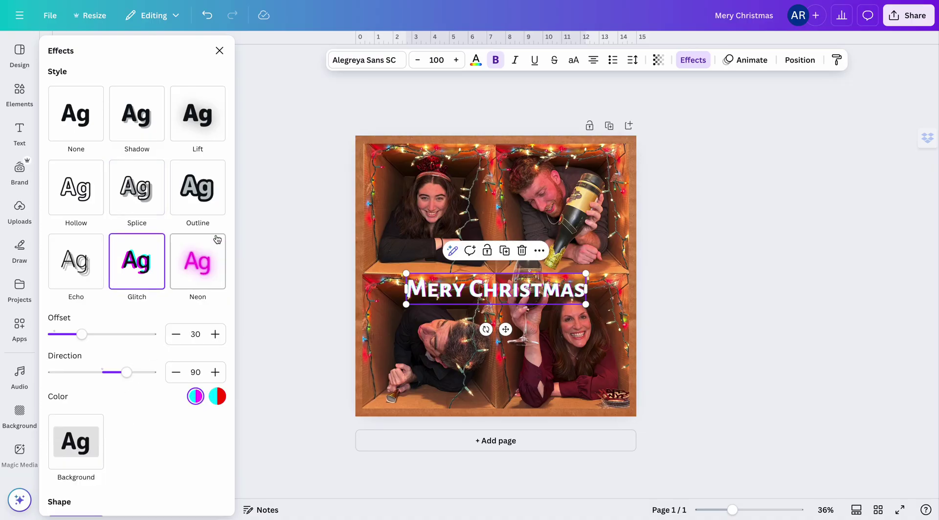
Step: Animate the "Mery Christmas" text with Merge after trying Block, and move it up onto the divider between the photo rows
click(746, 58)
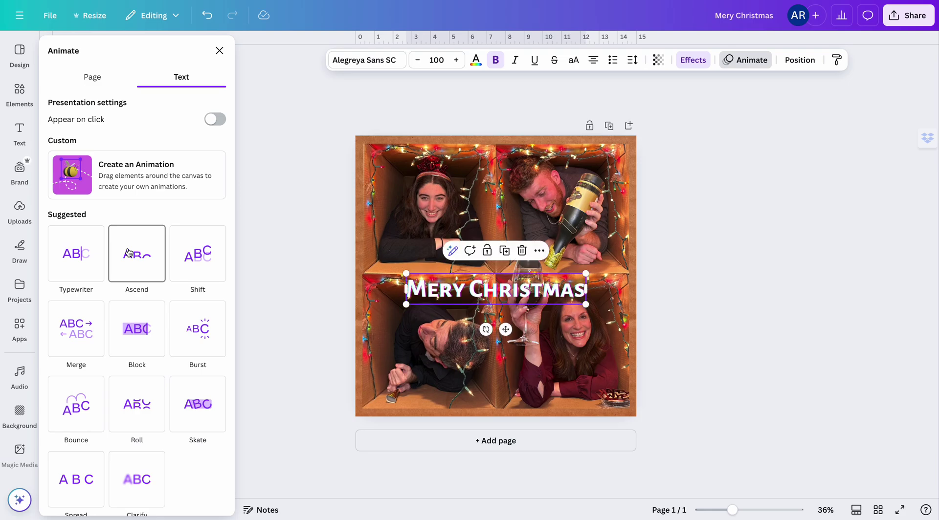
click(128, 332)
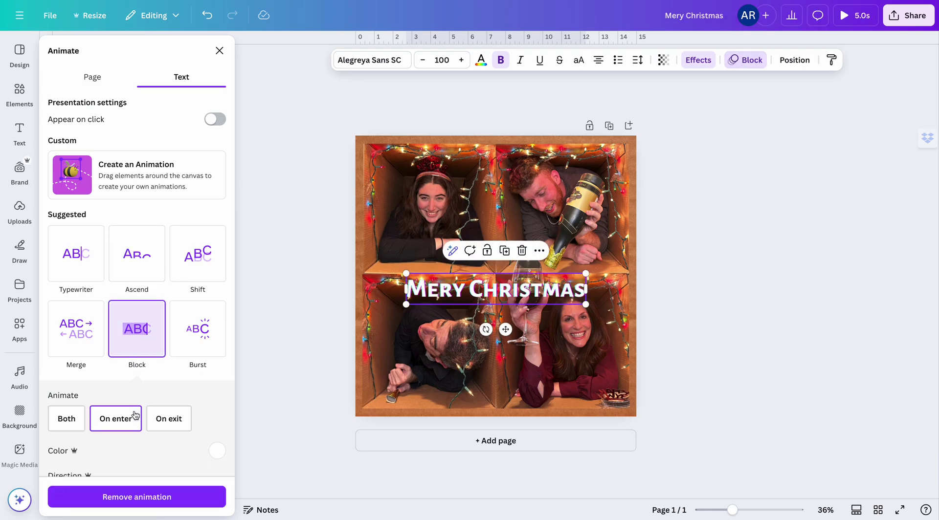
click(77, 332)
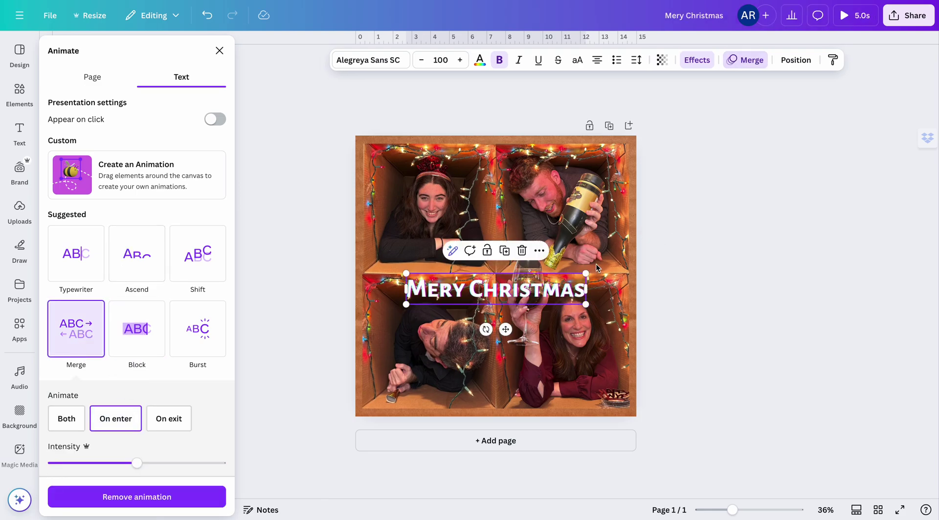
drag(548, 288, 548, 277)
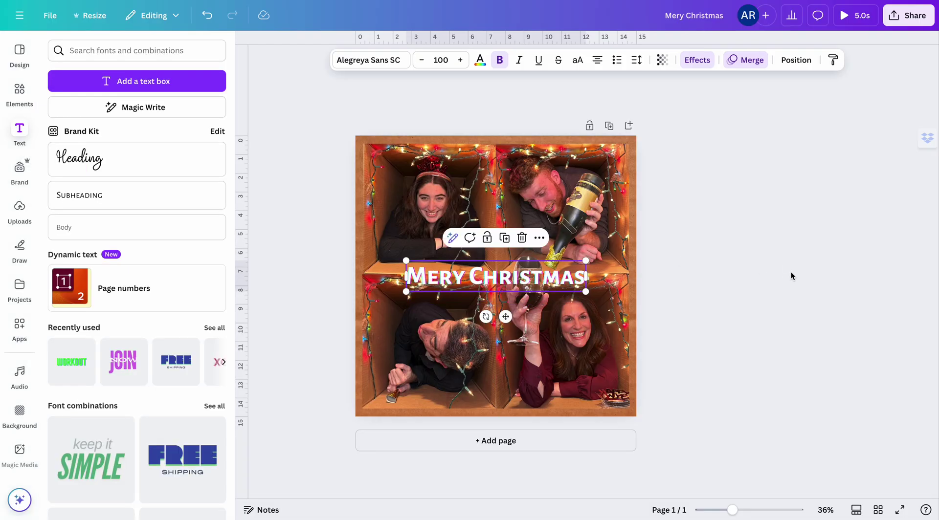